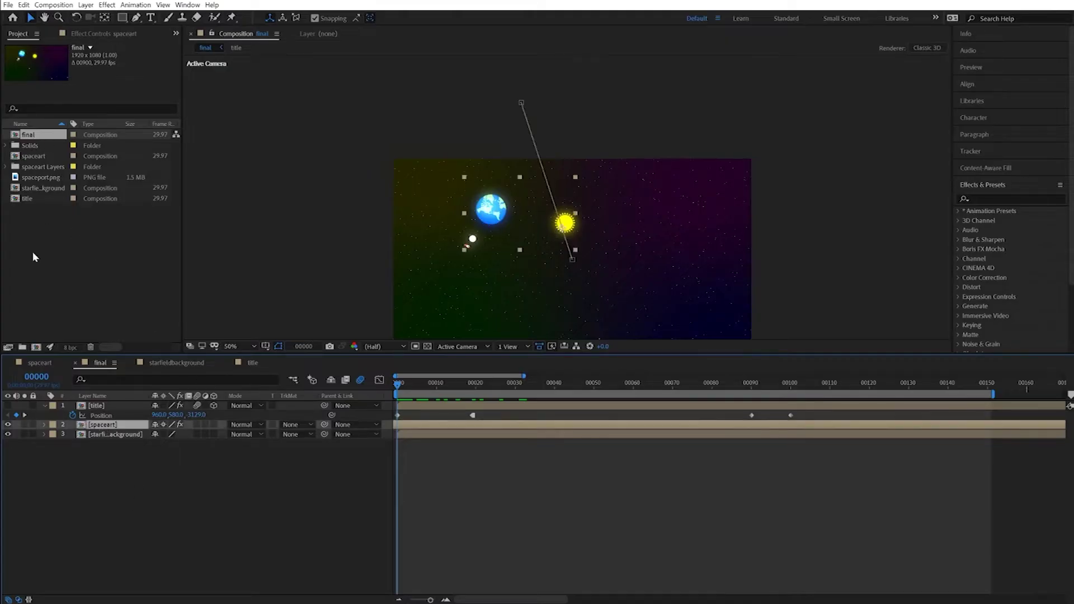
Delete the title layer and pre-compose spaceart and starfieldbackground into a composition named 'spacescene'.
left_click(93, 406)
key("Delete")
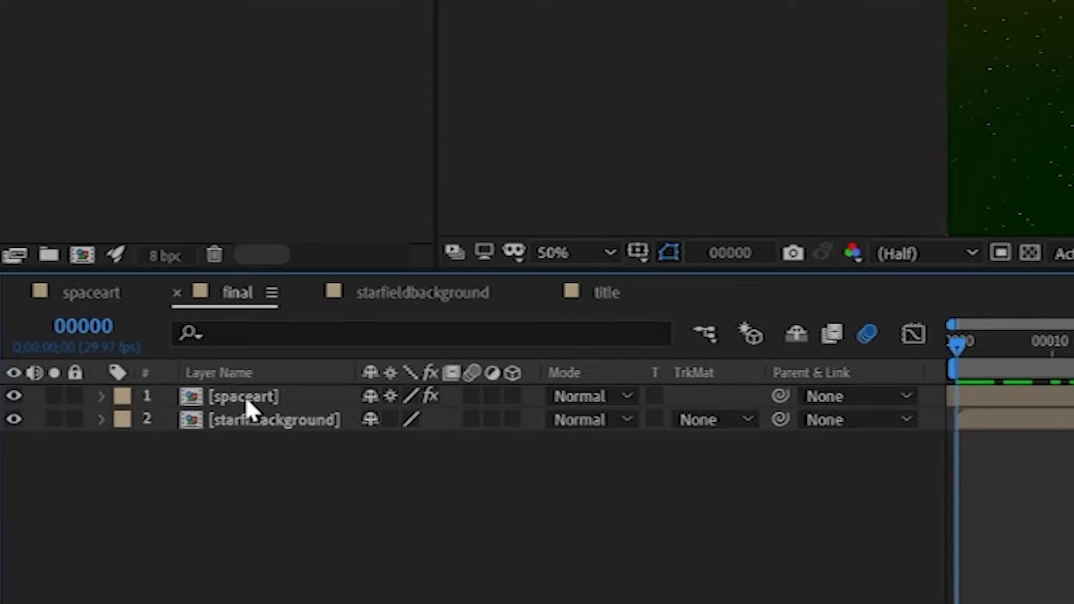
left_click(105, 407)
left_click(250, 420, "shift")
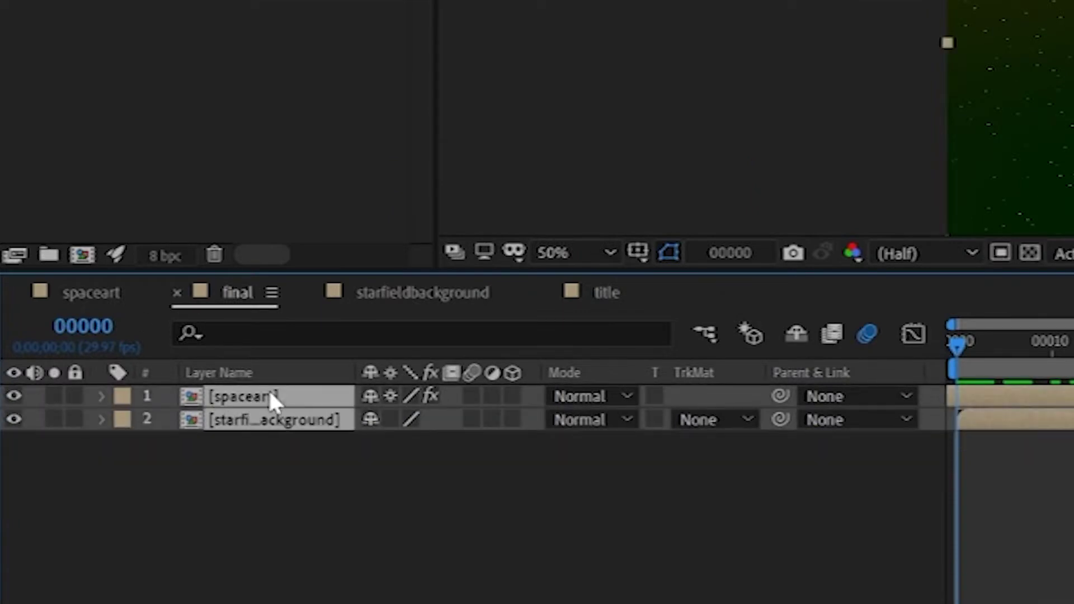
key("alt+l")
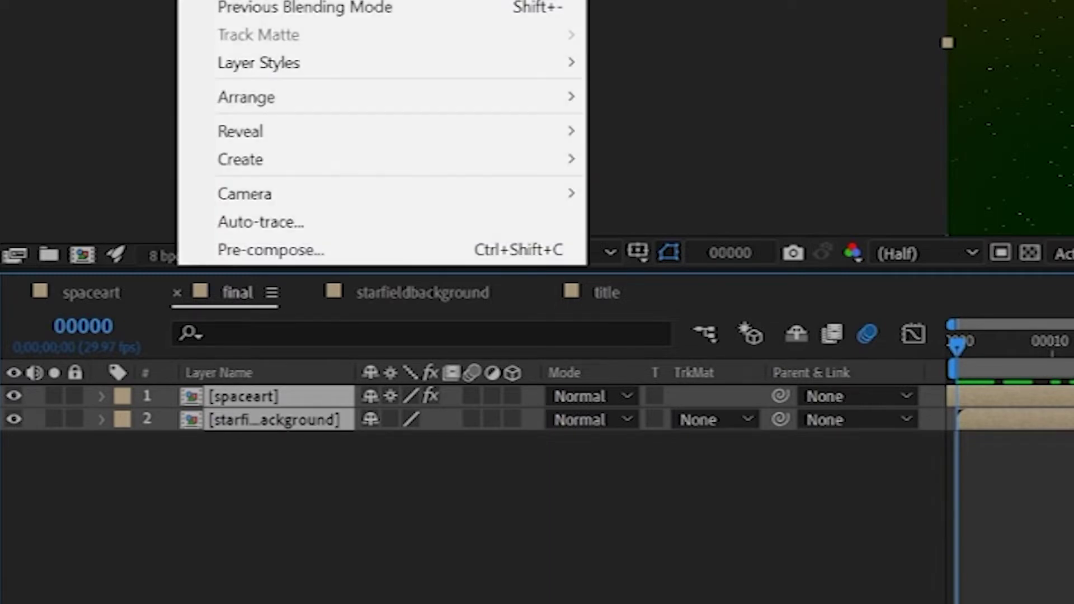
left_click(313, 250)
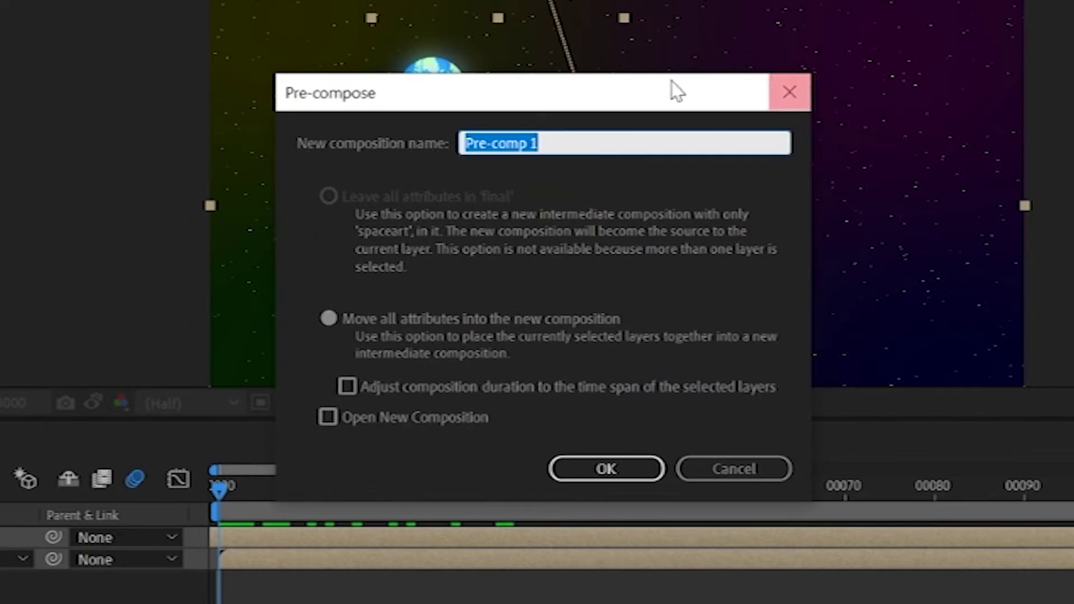
type("spaces")
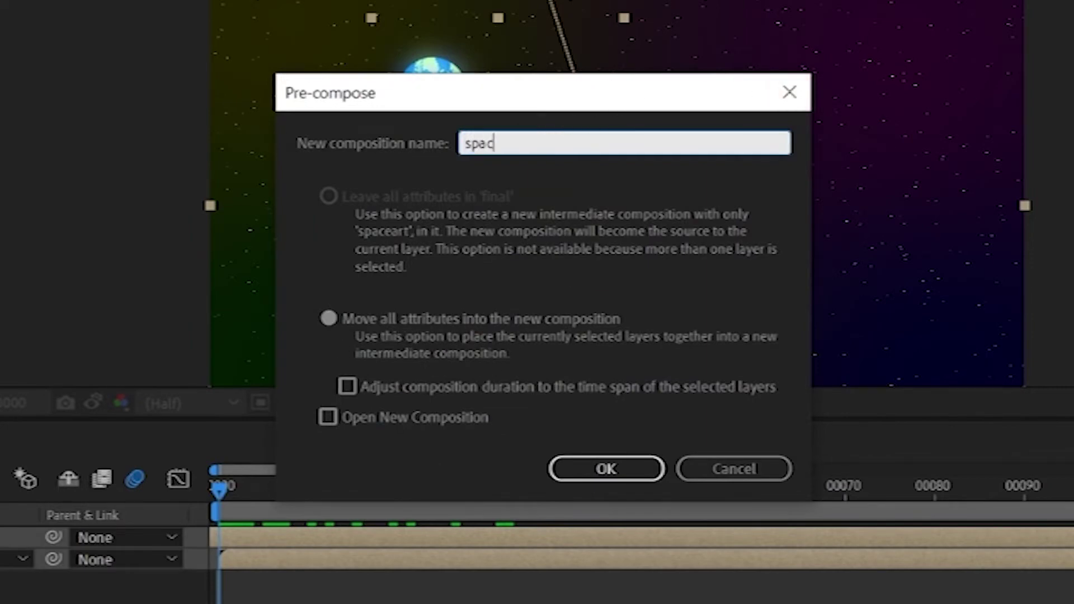
type("cene")
key("Return")
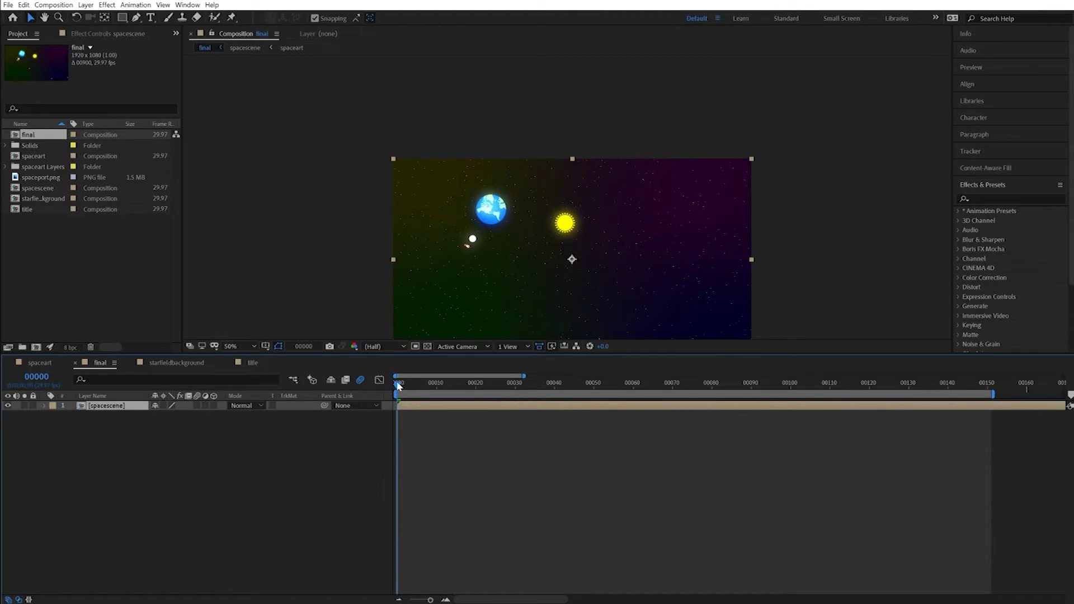
Scrub to frame 82, then add spaceport.png above spacescene and briefly hide it to check underneath.
left_click_drag(398, 385, 355, 400)
left_click(32, 178)
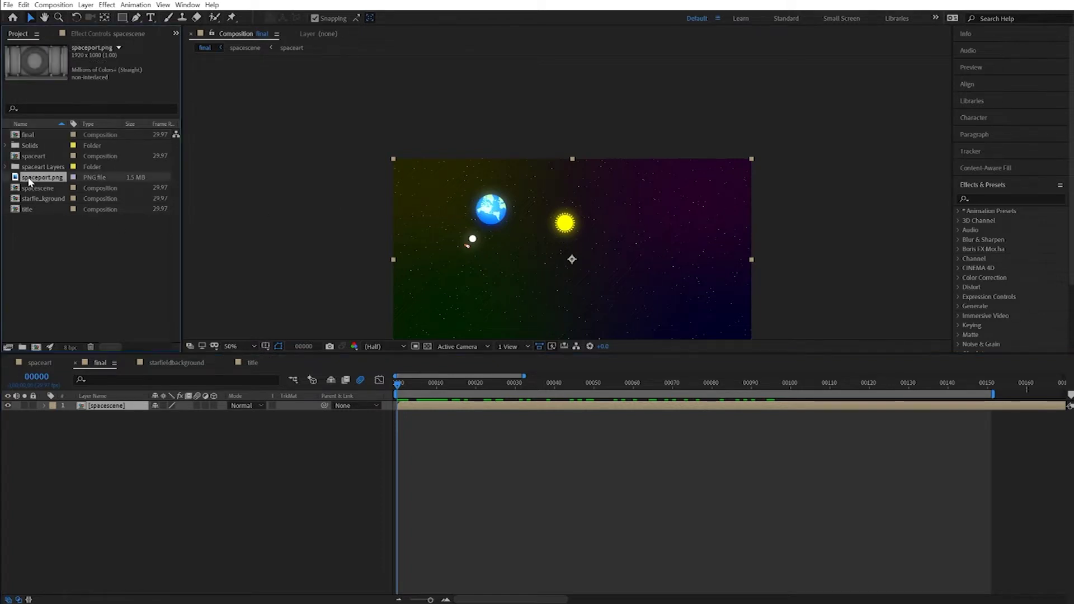
left_click_drag(32, 179, 41, 405)
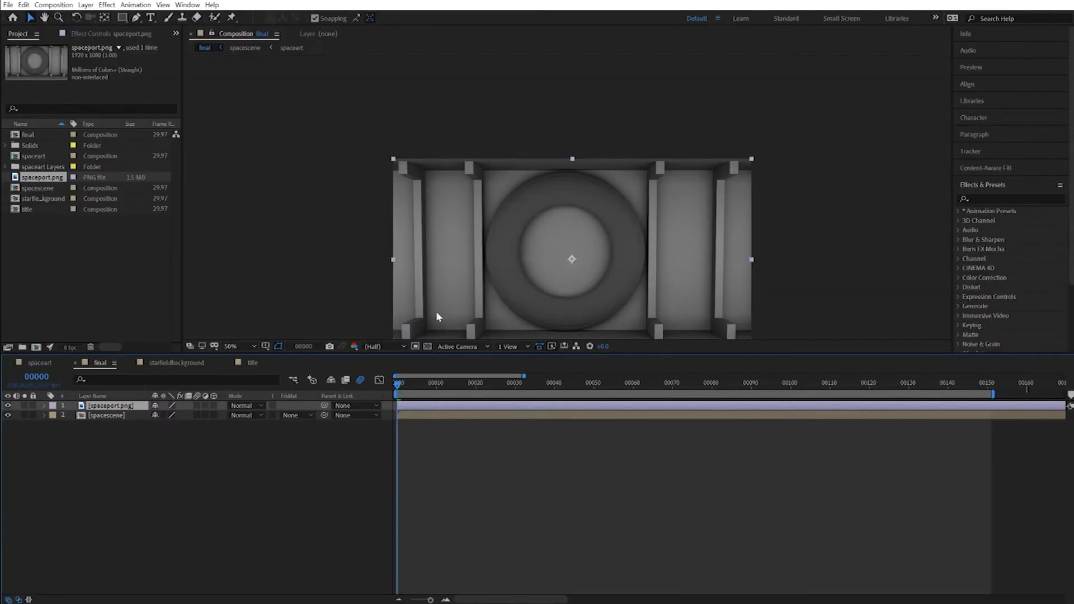
left_click(8, 406)
Draw an ellipse mask over the spaceport's centre ring and set Mask 1 to Inverted.
left_click(8, 405)
left_click(464, 256)
key("ctrl+z")
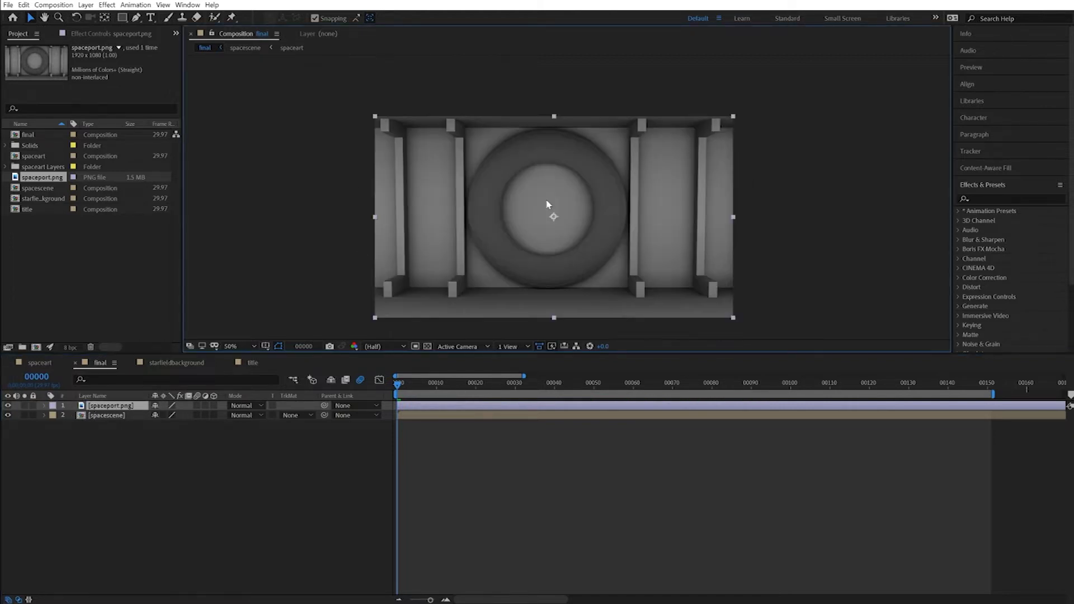
left_click(122, 17)
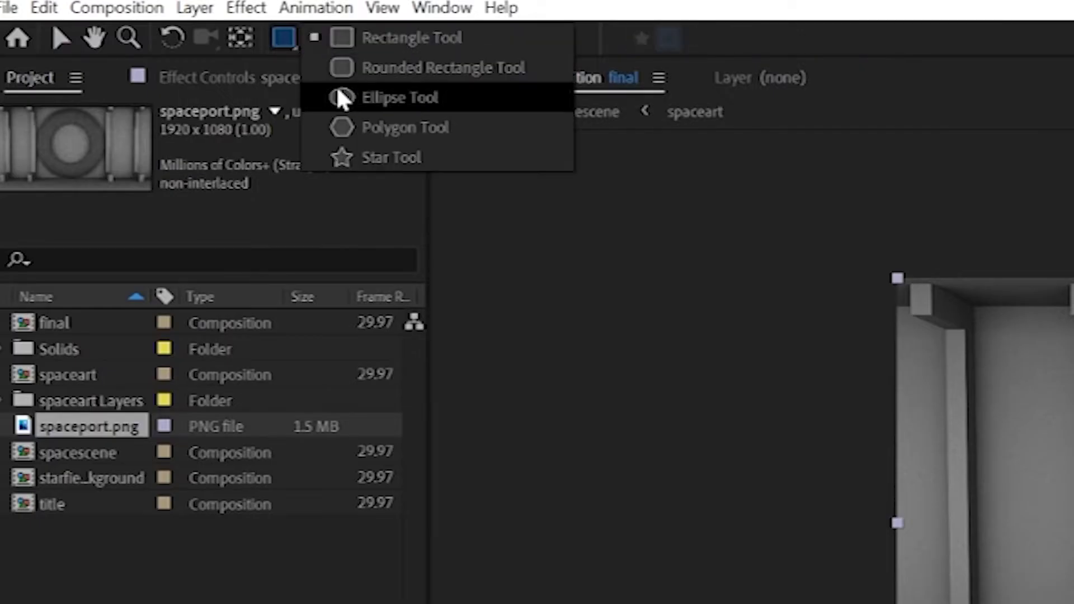
left_click(342, 98)
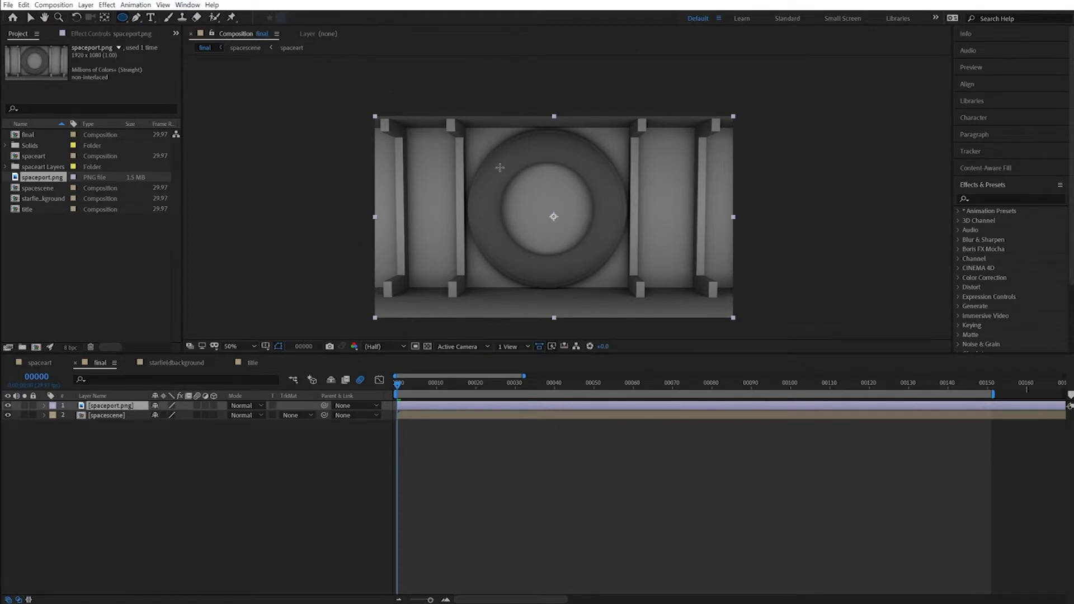
left_click_drag(499, 167, 599, 255)
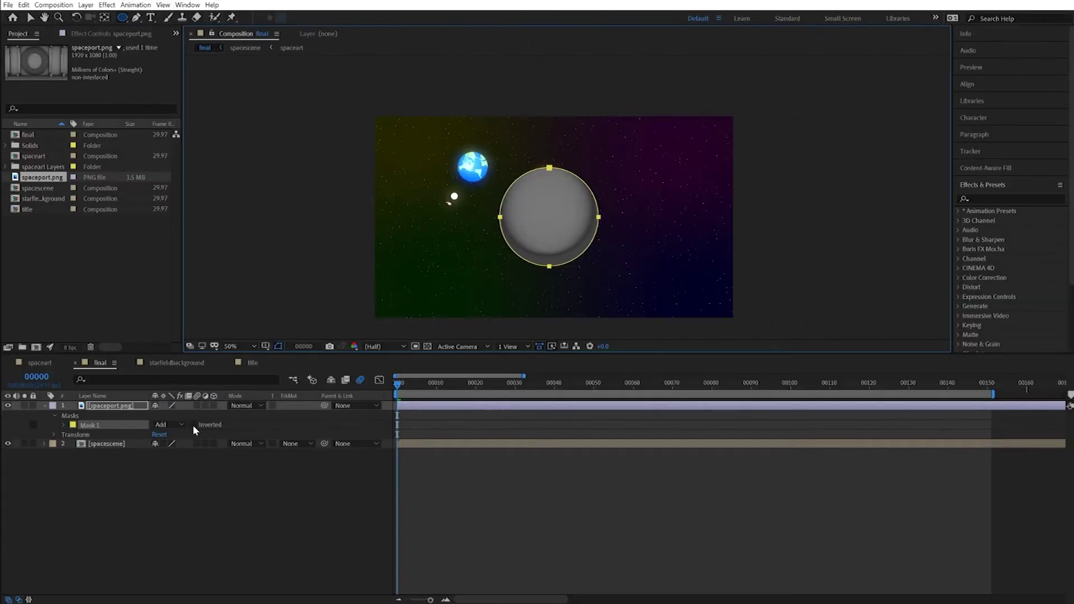
left_click(194, 425)
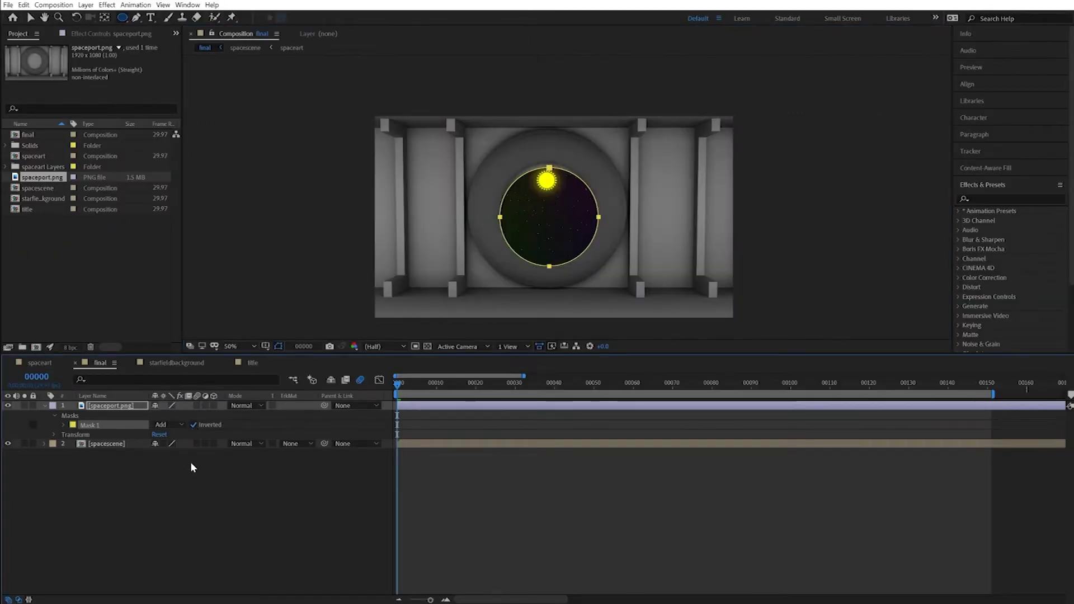
Nudge Mask 1's path two steps up and one step right to centre it in the ring.
left_click(62, 425)
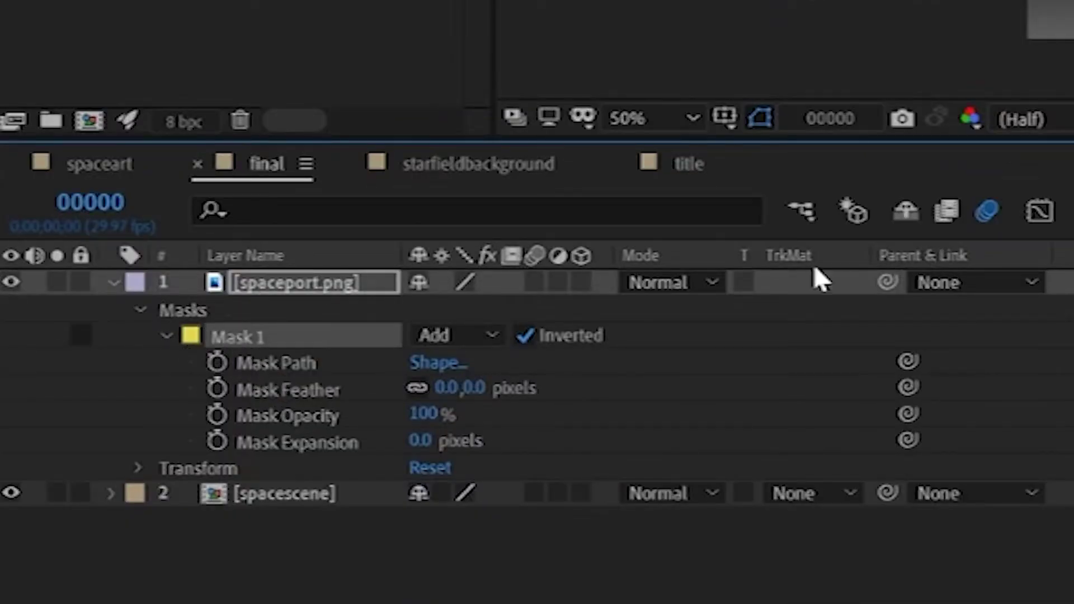
left_click(290, 367)
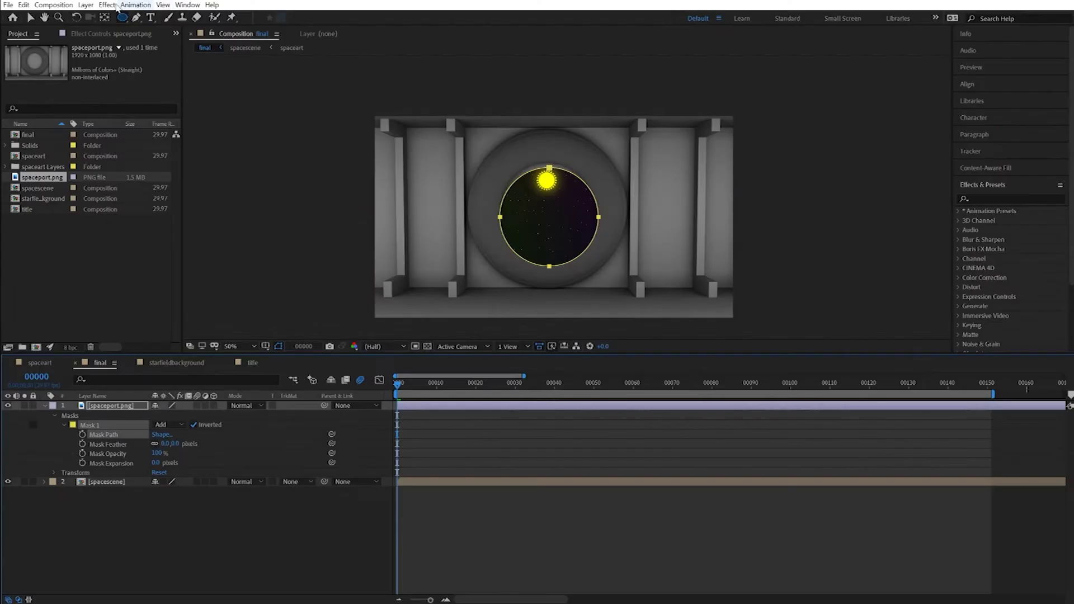
left_click(31, 18)
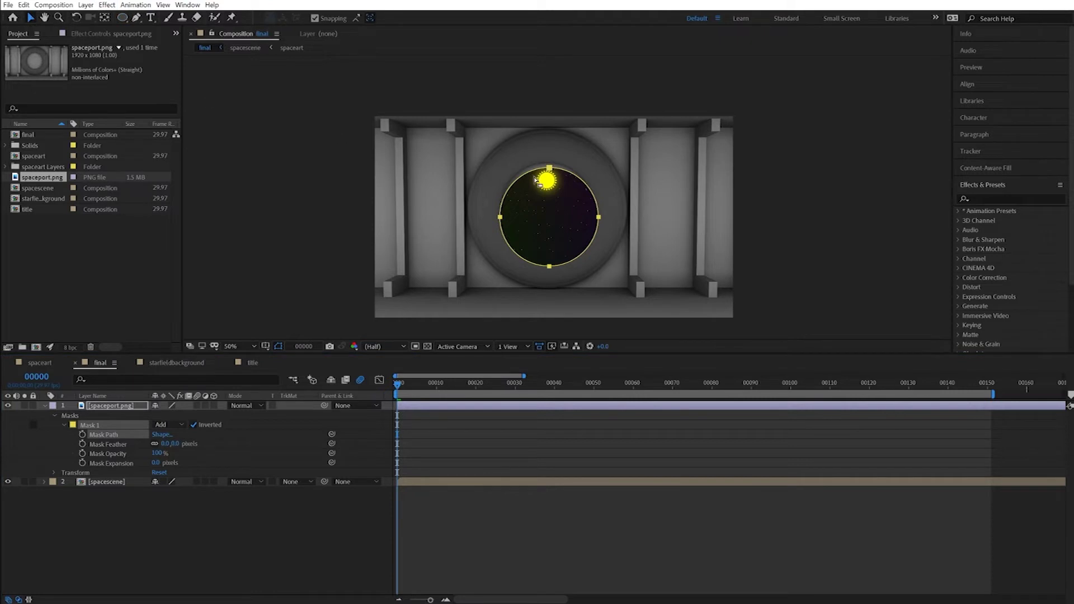
key("Up")
key("Up")
key("Up")
key("Up")
key("Up")
key("Up")
key("Up")
key("Up")
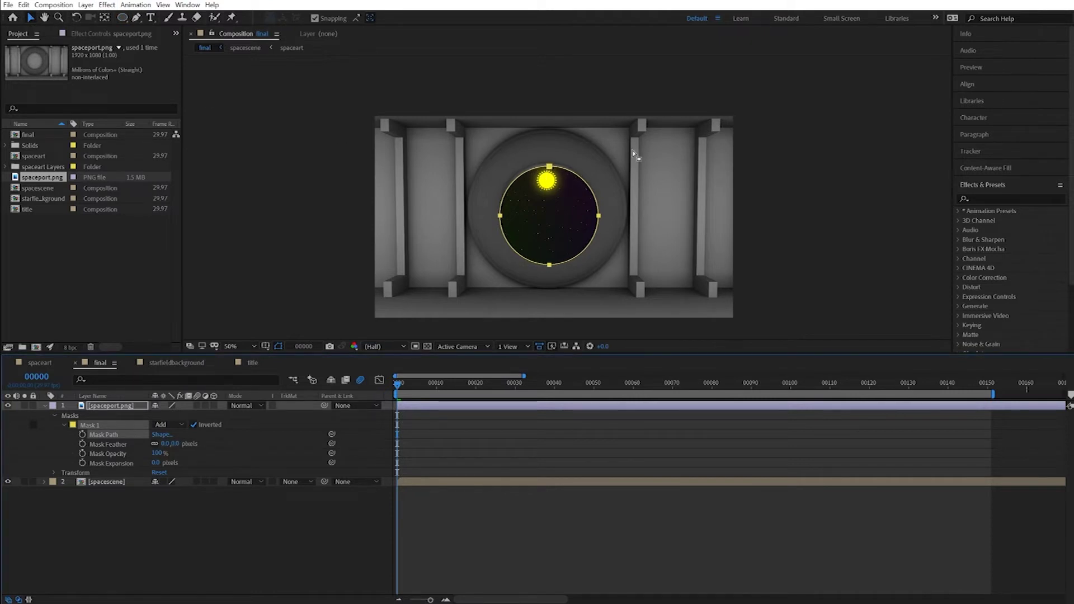
key("Up")
key("Up")
key("Up")
key("Up")
key("Up")
key("Up")
key("Up")
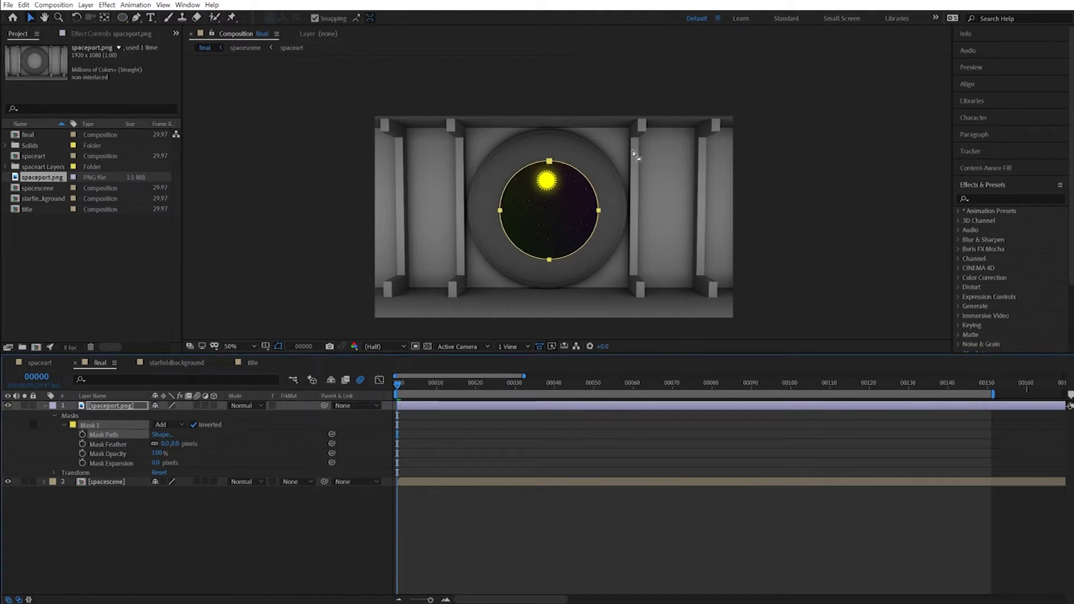
key("Right")
key("Right")
key("Right")
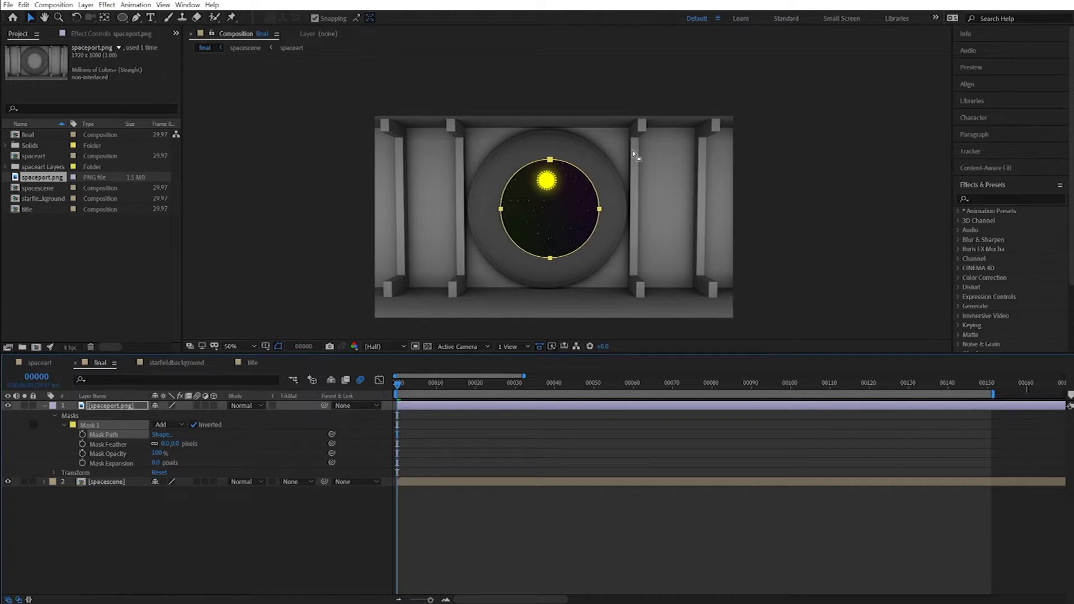
left_click(323, 210)
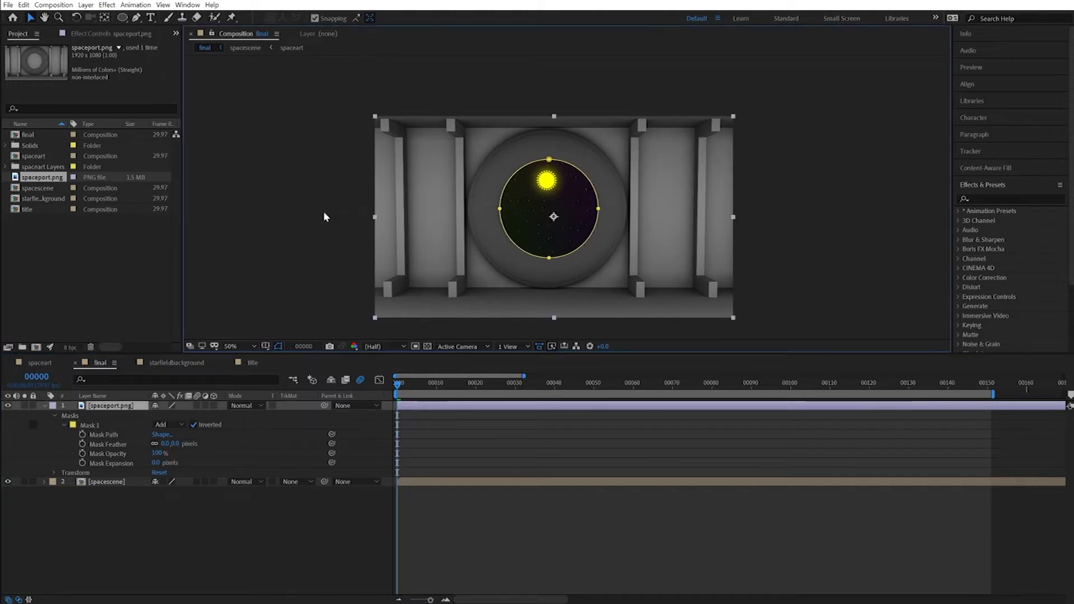
left_click(247, 548)
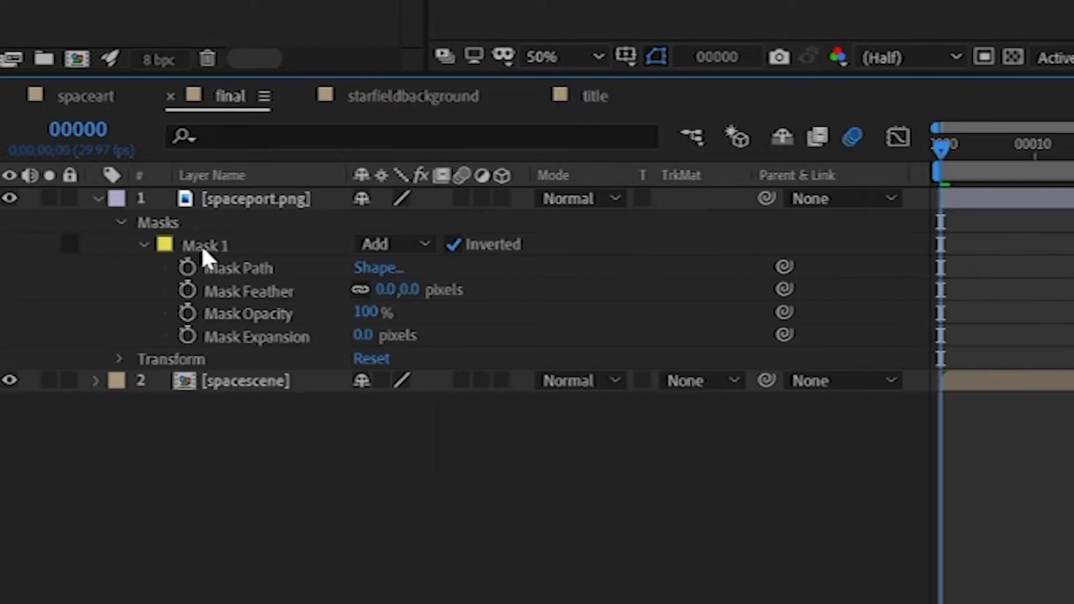
left_click(201, 247)
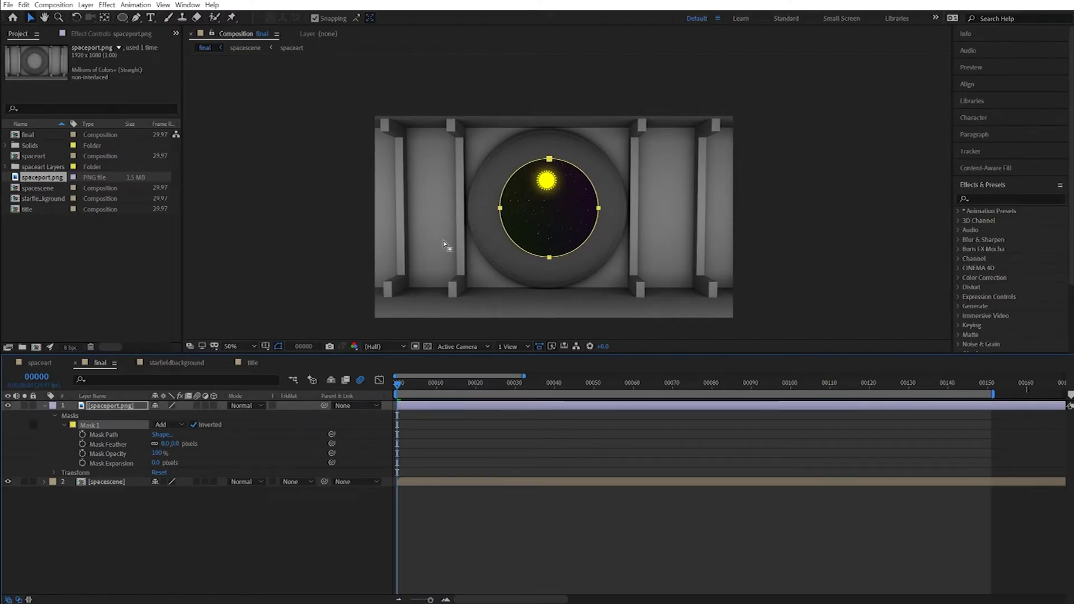
Test and reset Mask Feather and Opacity, then keyframe Mask Expansion at -281 pixels on frame 0.
left_click_drag(174, 445, 272, 452)
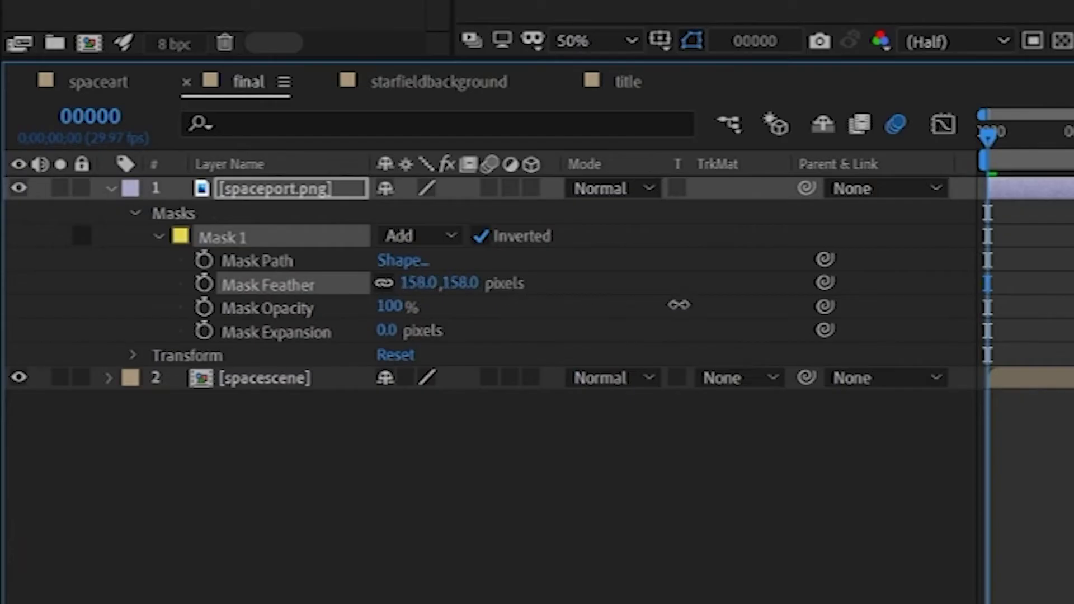
left_click_drag(679, 305, 463, 321)
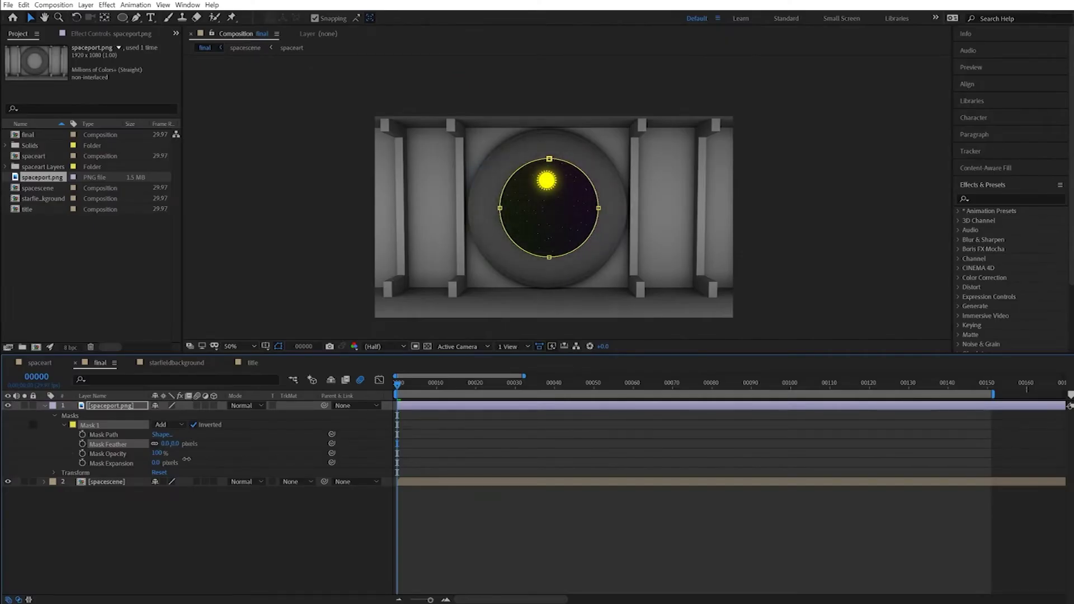
left_click_drag(186, 459, 194, 498)
left_click_drag(158, 453, 129, 462)
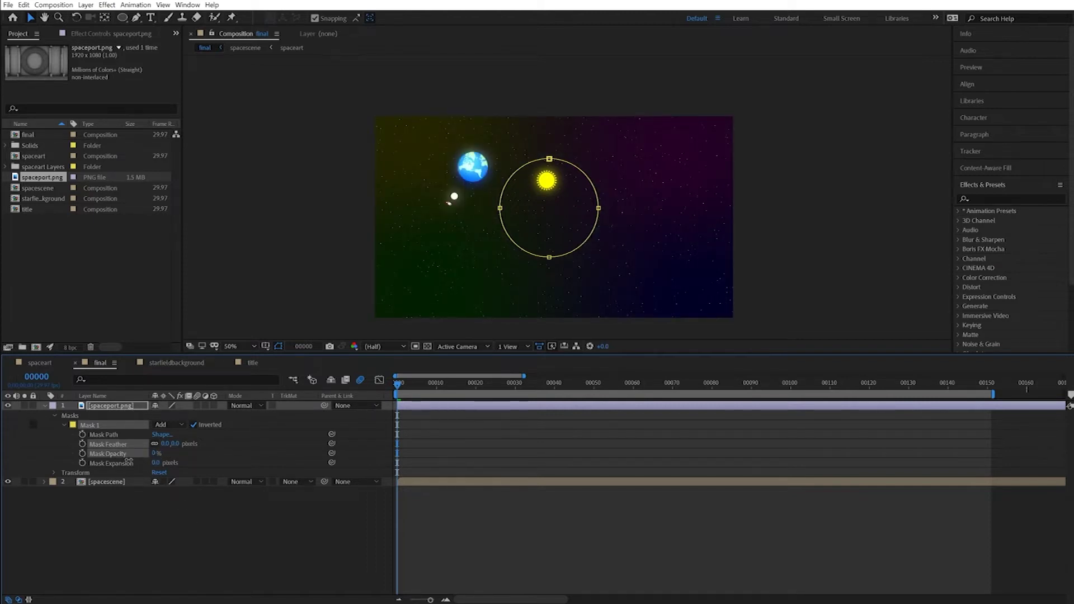
left_click_drag(128, 462, 460, 486)
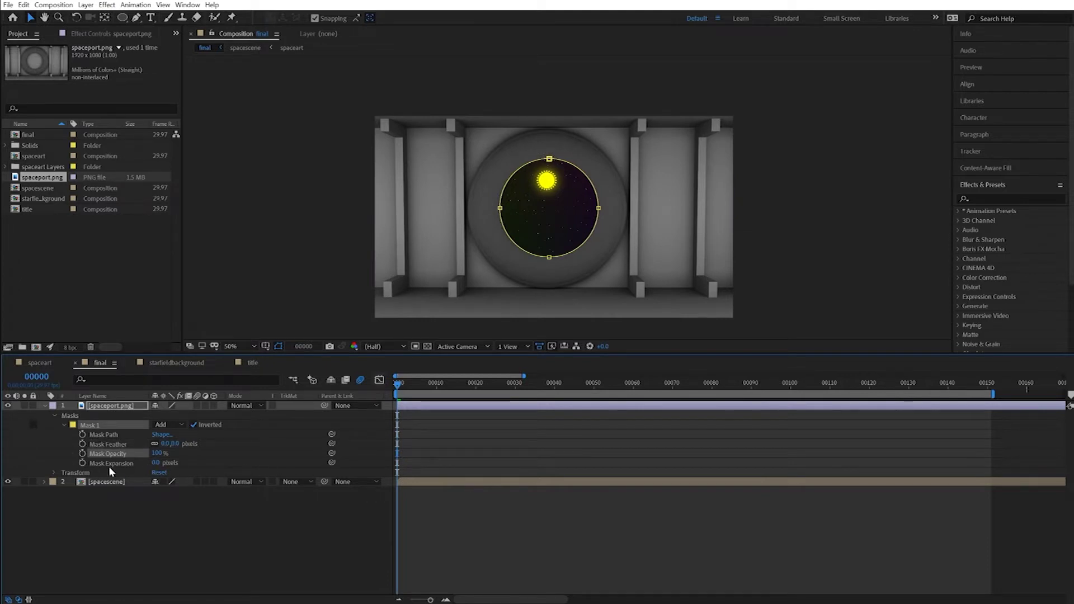
left_click_drag(154, 466, 37, 503)
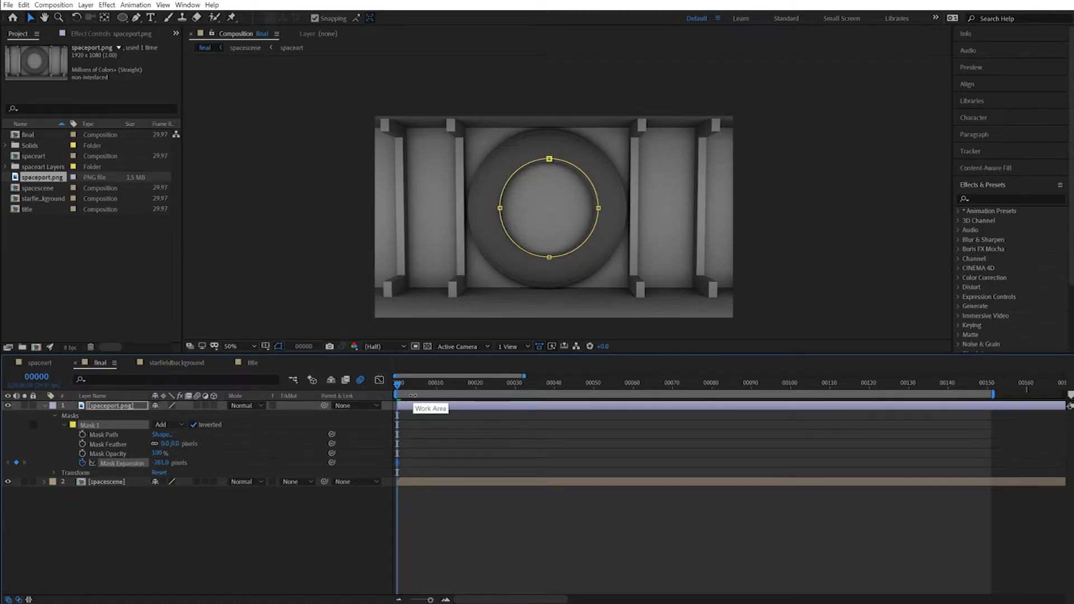
At frame 10 raise Mask Expansion to 135 pixels, then preview the opening from frame 0.
key("shift+Page_Down")
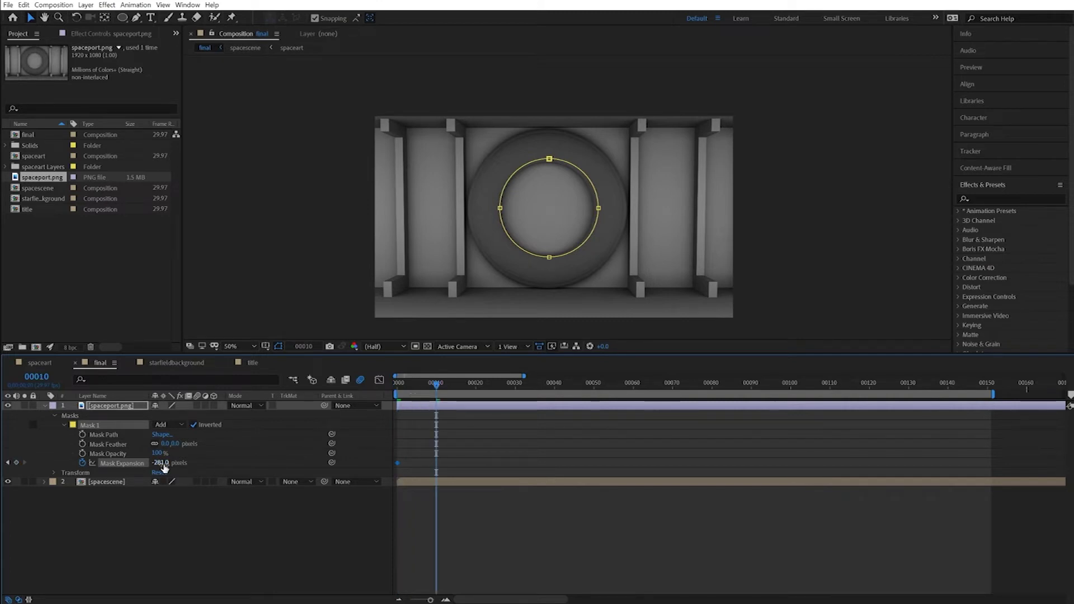
left_click_drag(161, 462, 413, 484)
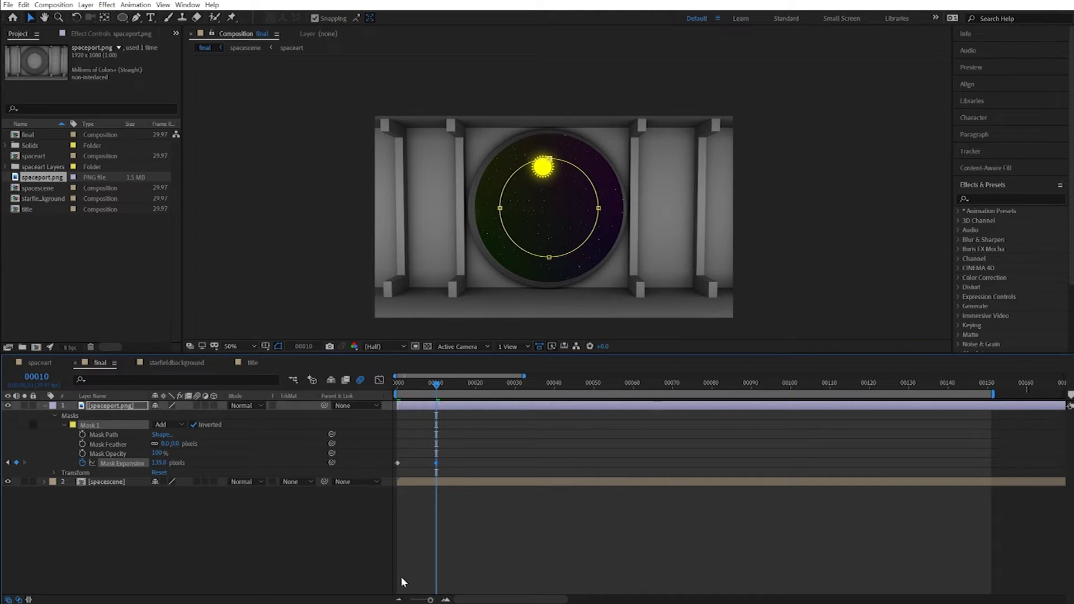
left_click_drag(435, 388, 344, 388)
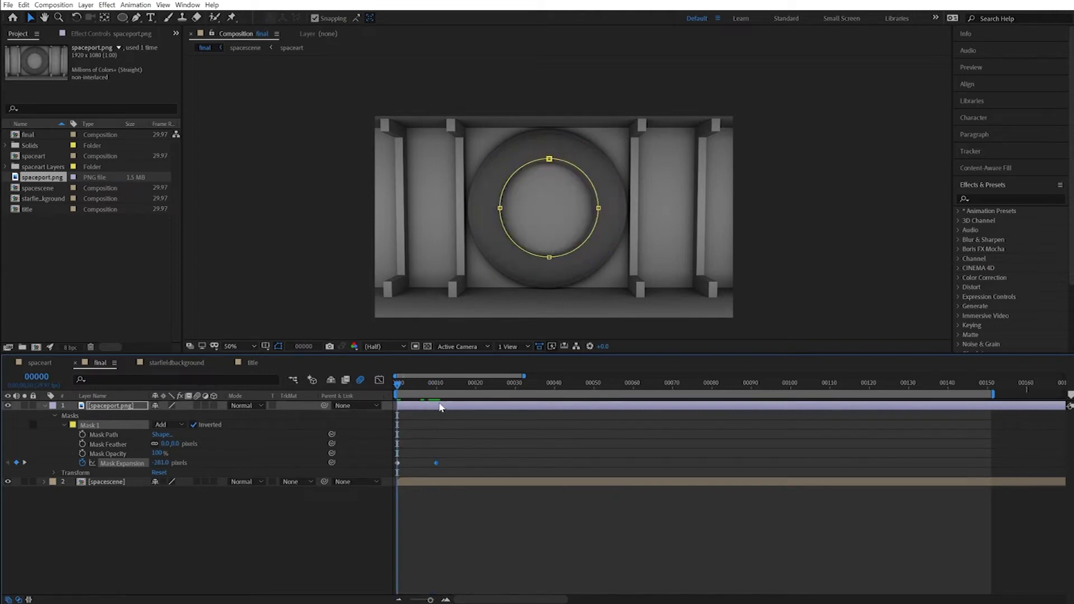
key("space")
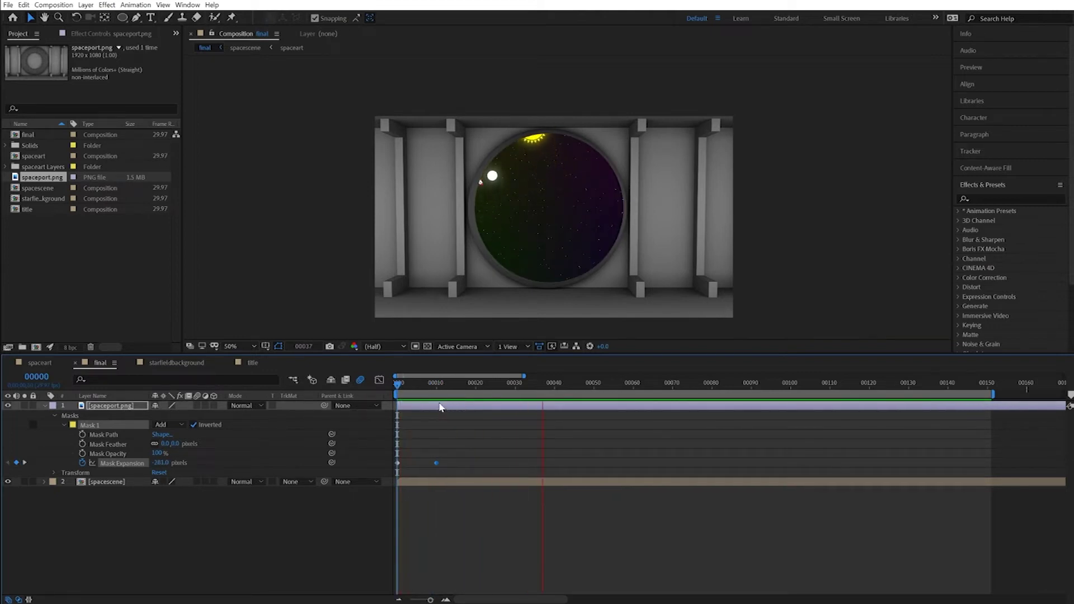
key("space")
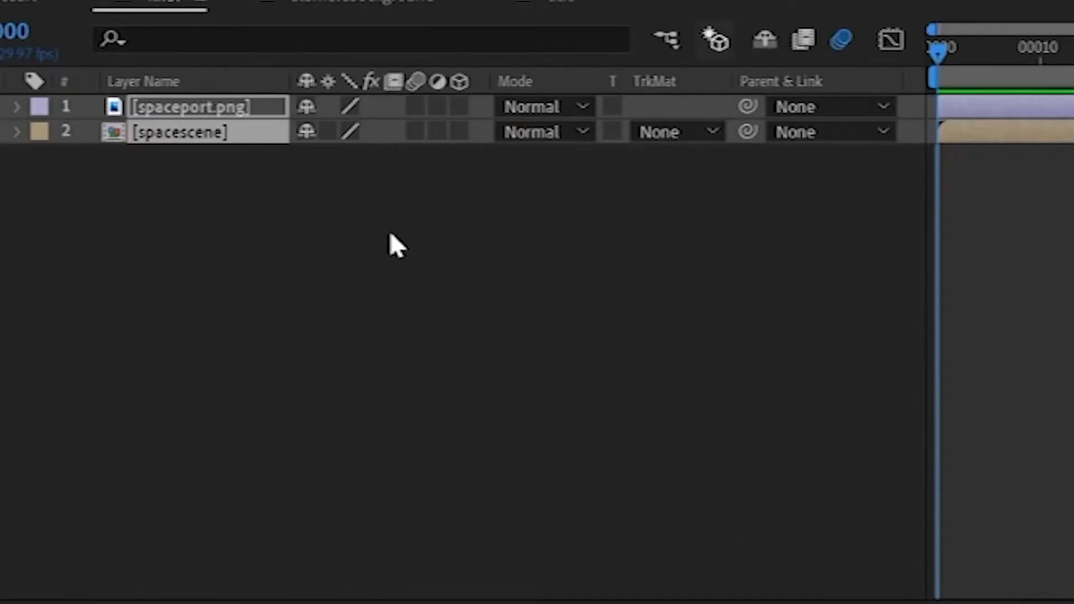
Add a Null Object and test its Scale, reverting it to 100%.
right_click(187, 457)
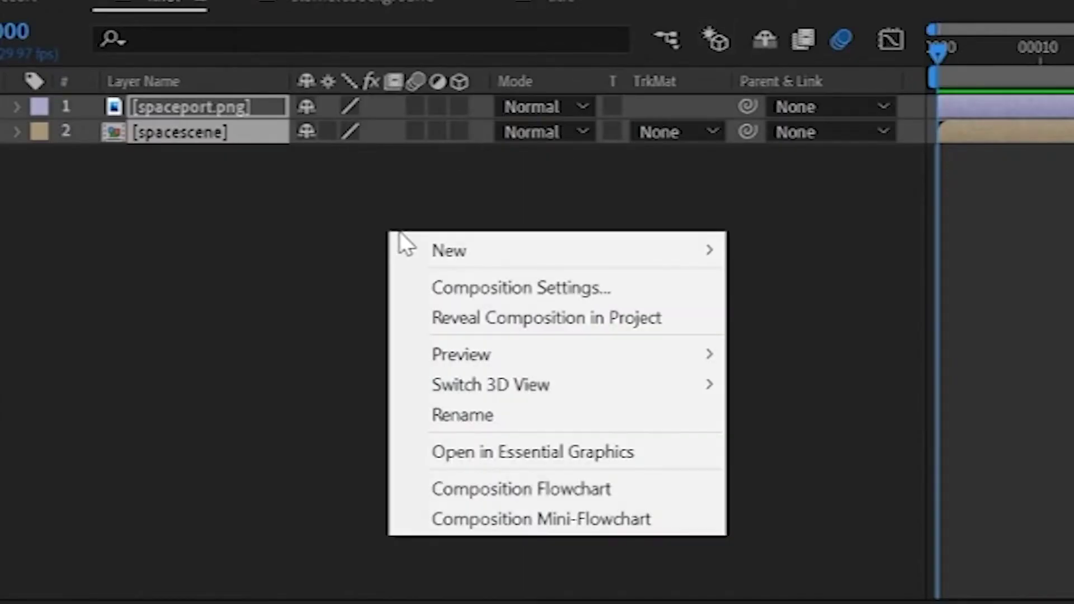
mouse_move(455, 262)
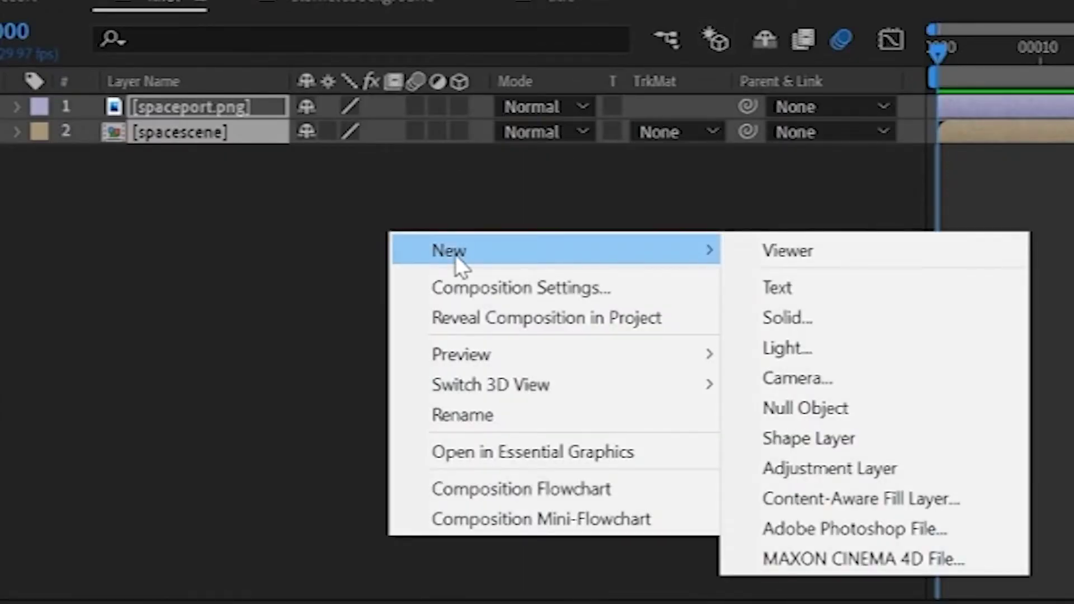
left_click(757, 407)
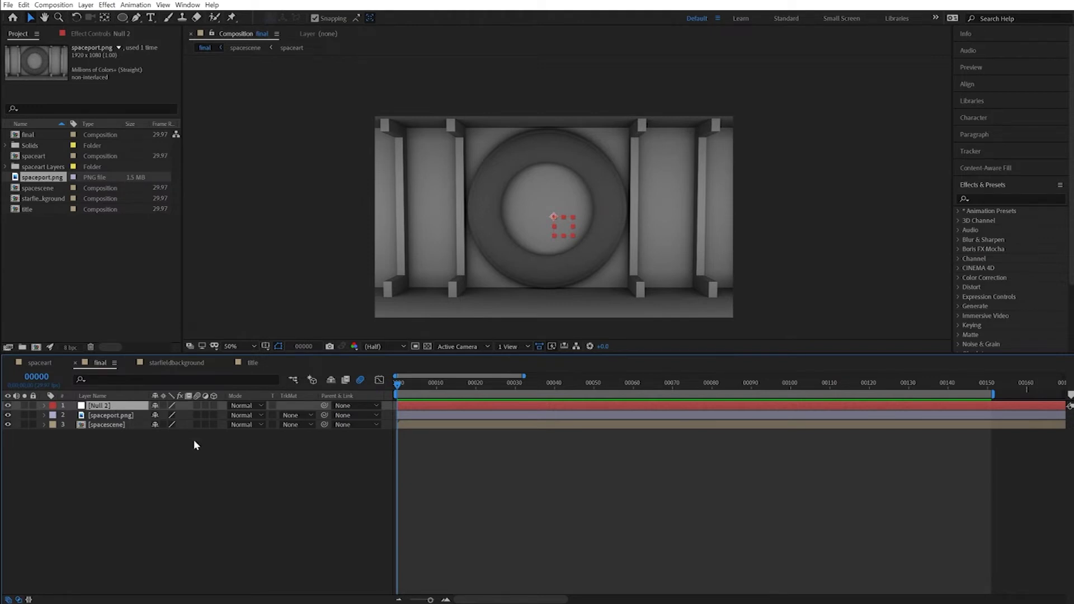
key("s")
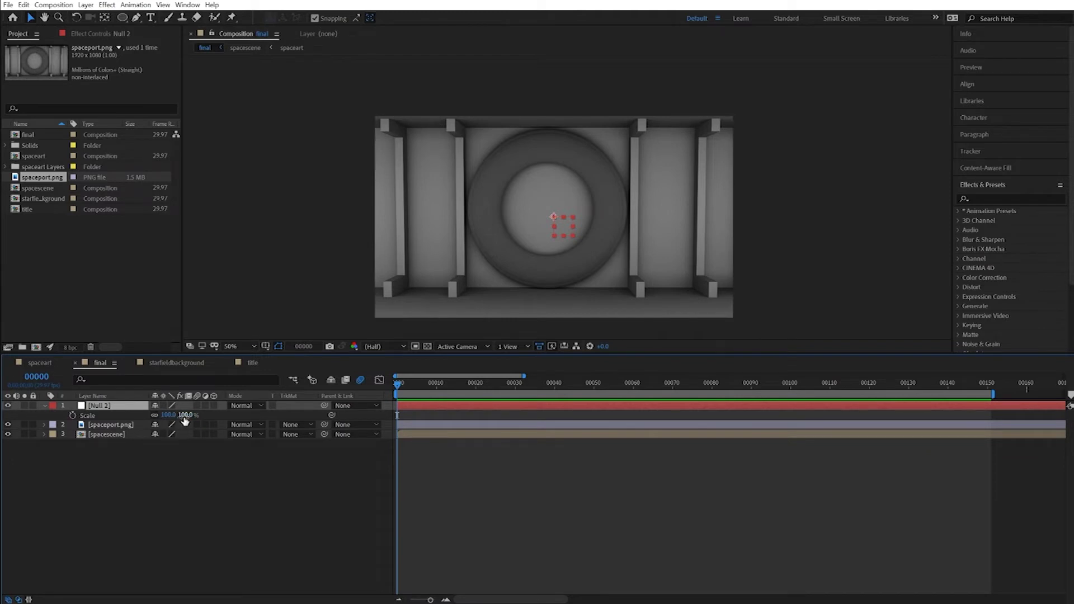
left_click_drag(182, 415, 234, 415)
key("ctrl+z")
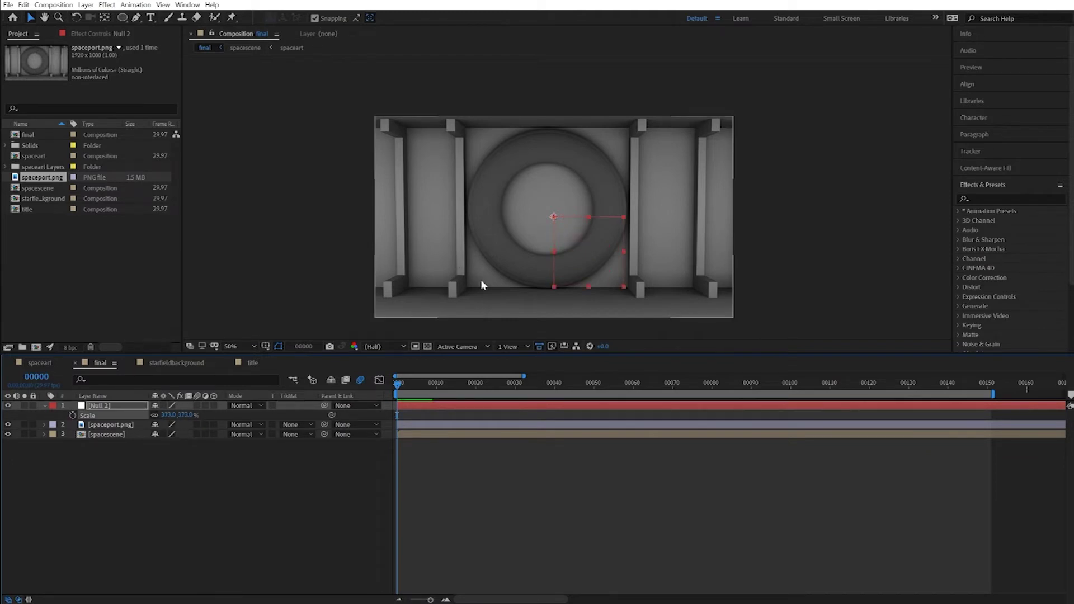
Parent spaceport.png and spacescene to Null 2.
left_click(109, 460)
left_click(110, 427)
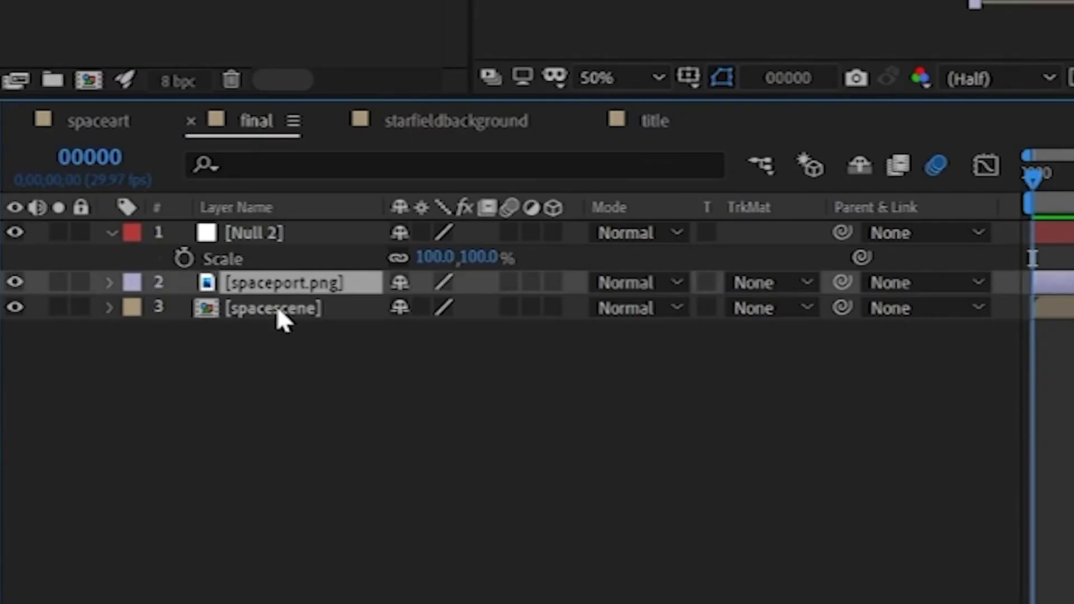
left_click(276, 305, "shift")
left_click_drag(841, 281, 274, 241)
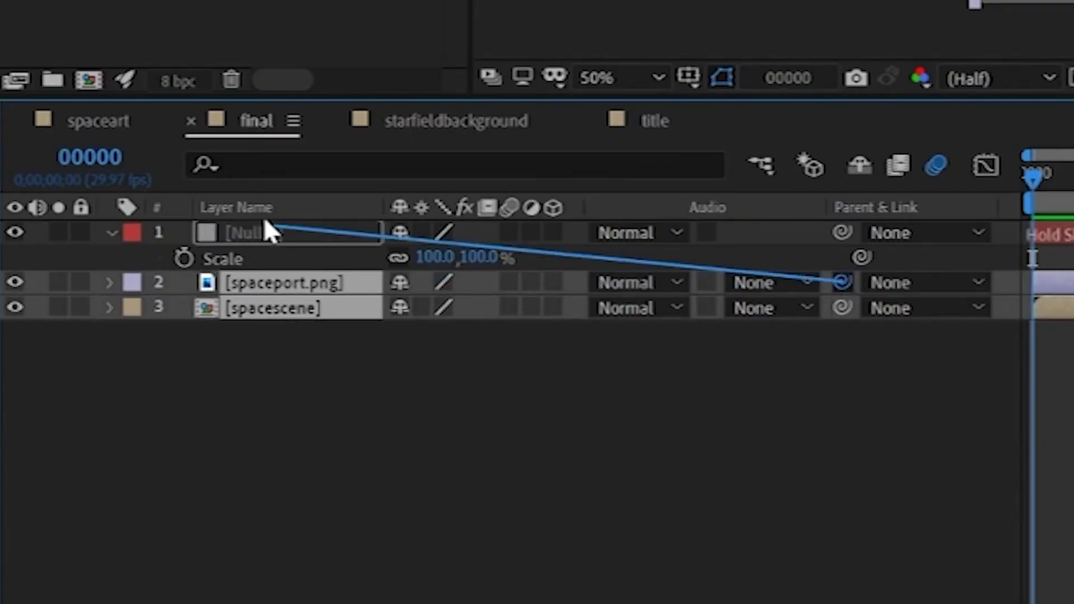
left_click_drag(100, 411, 101, 412)
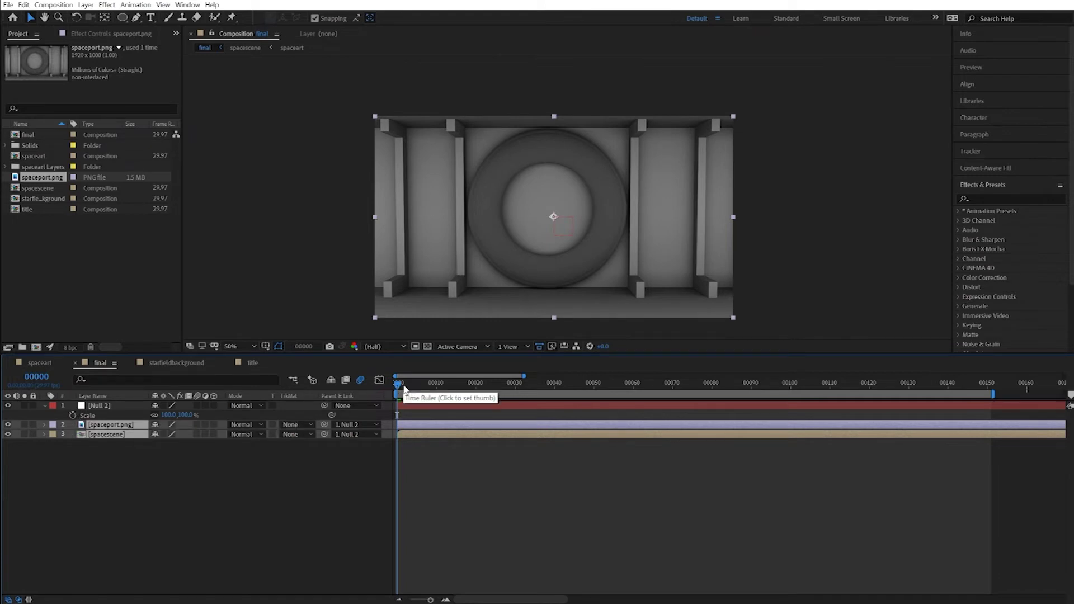
key("space")
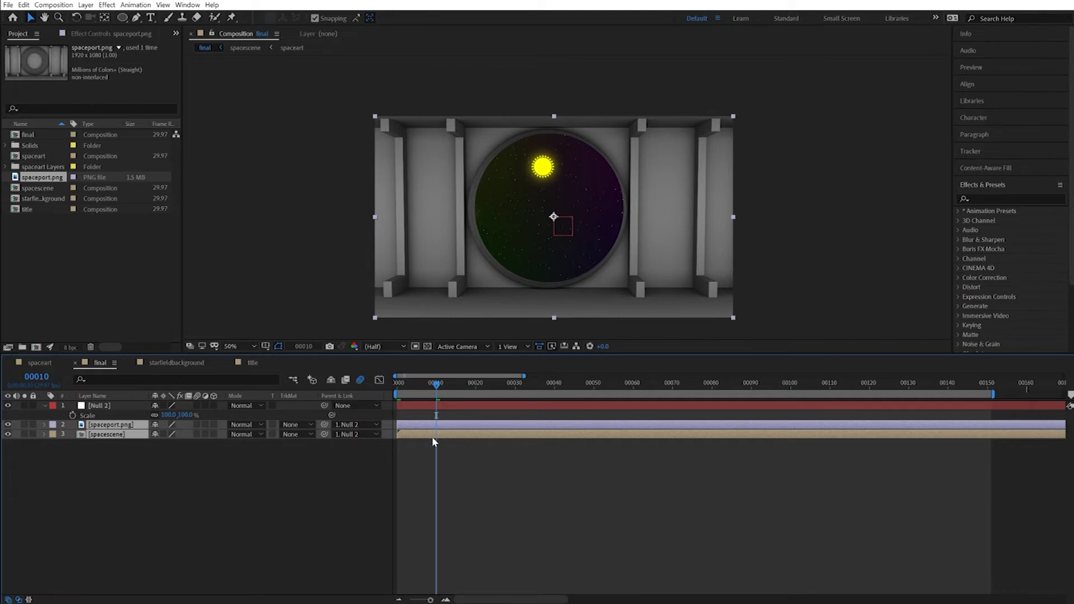
Keyframe Null 2's Scale at 100% on frame 10 and about 181% on frame 30.
left_click(73, 415)
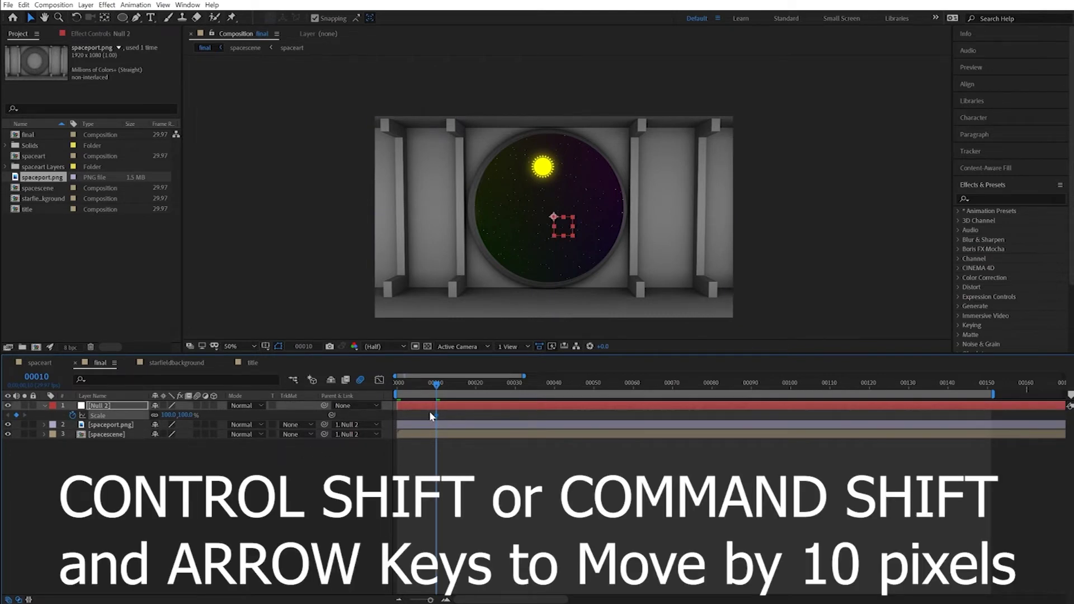
key("ctrl+shift+Right")
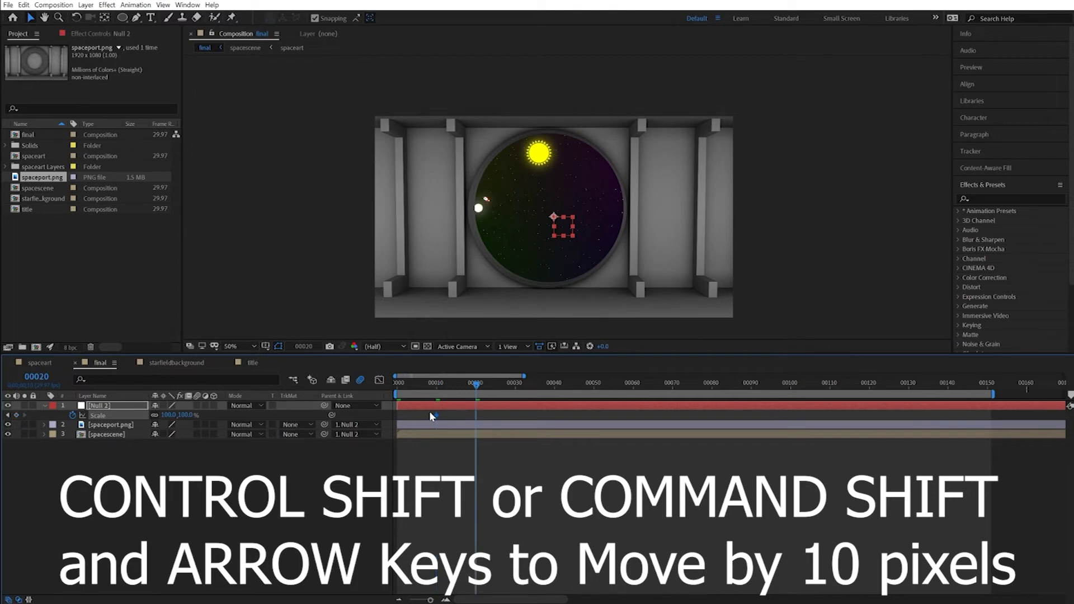
key("ctrl+shift+Right")
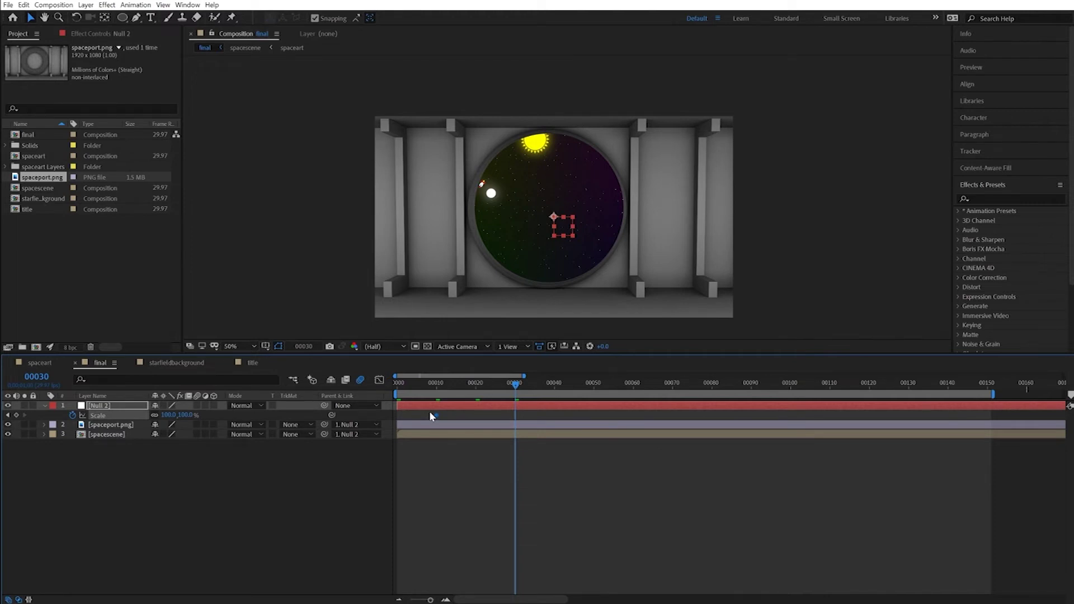
left_click_drag(178, 414, 211, 420)
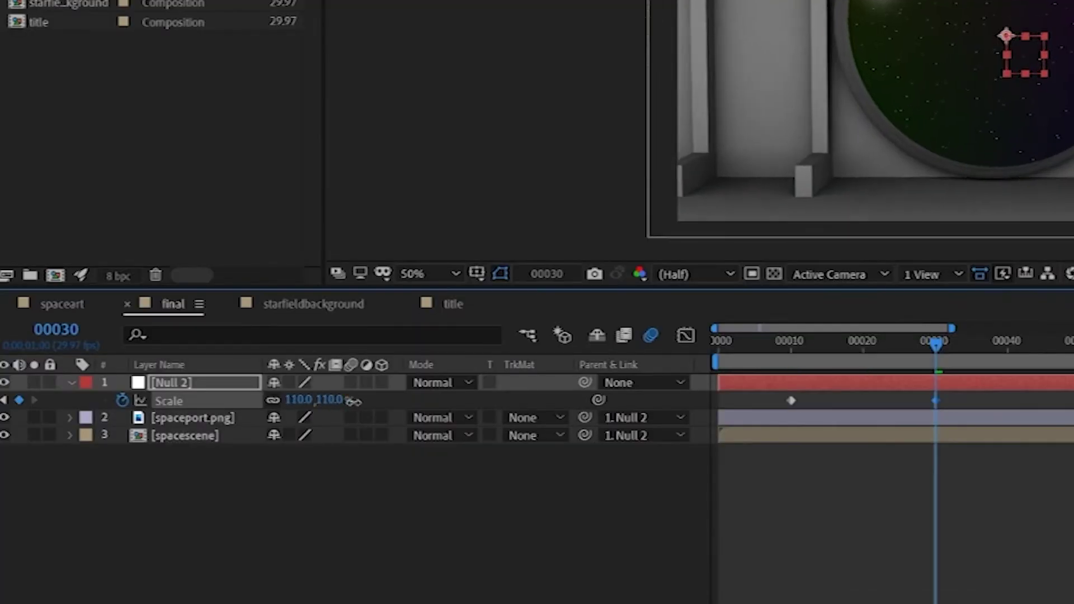
left_click_drag(377, 409, 430, 421)
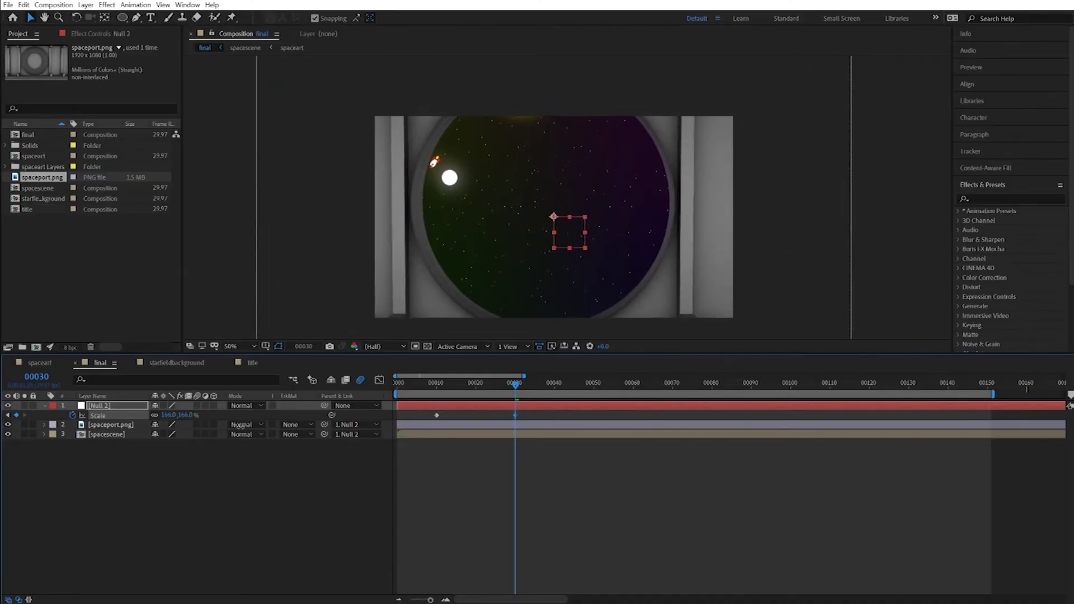
left_click_drag(241, 426, 251, 430)
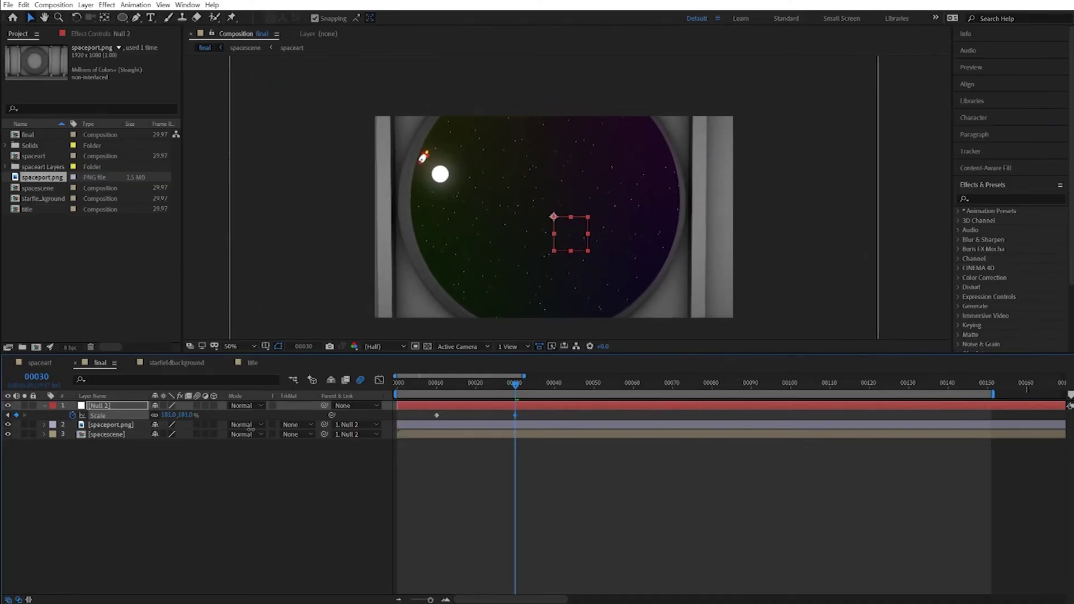
Preview the zoom and slide both Scale keyframes earlier, starting at frame 4.
key("Home")
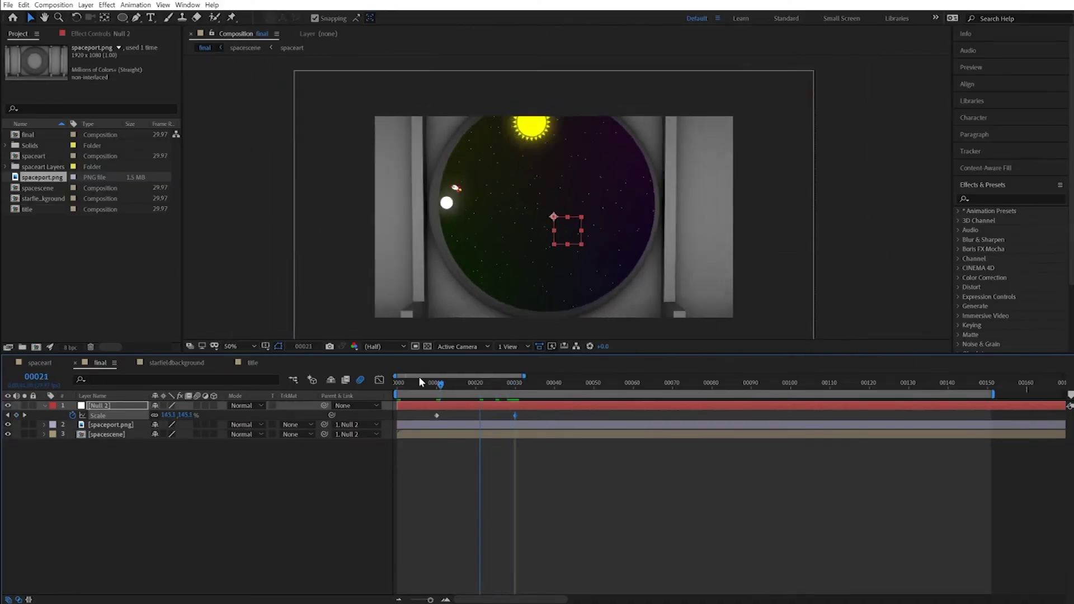
key("space")
key("space")
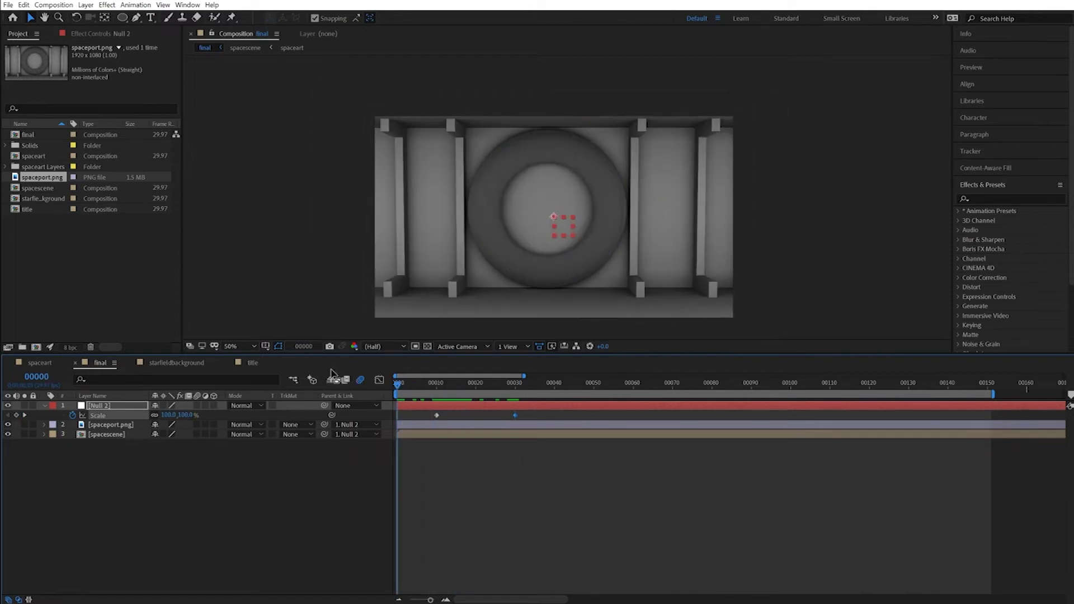
key("space")
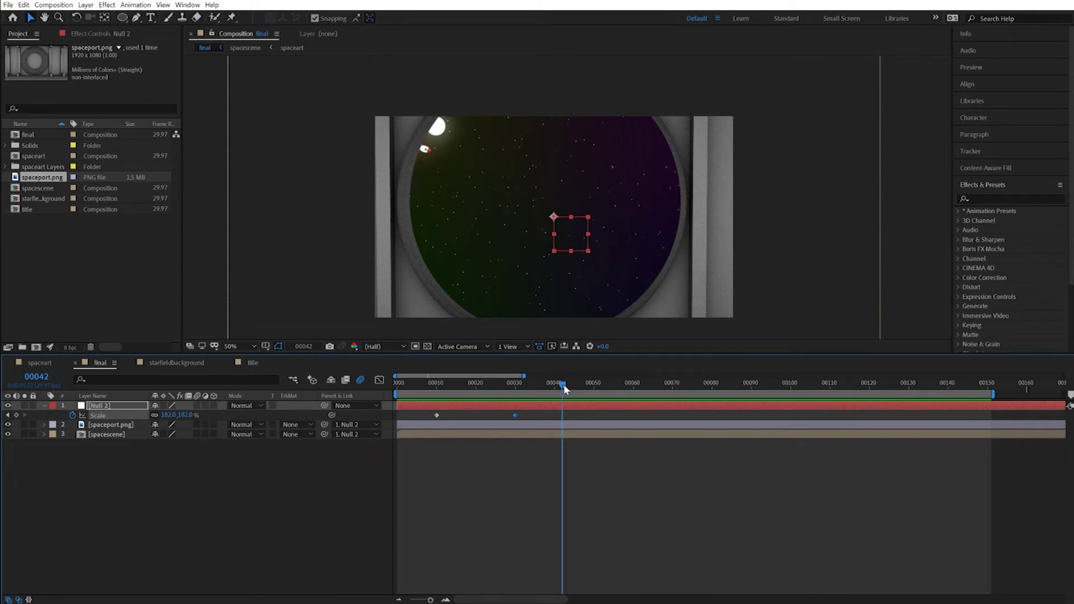
left_click_drag(562, 384, 397, 386)
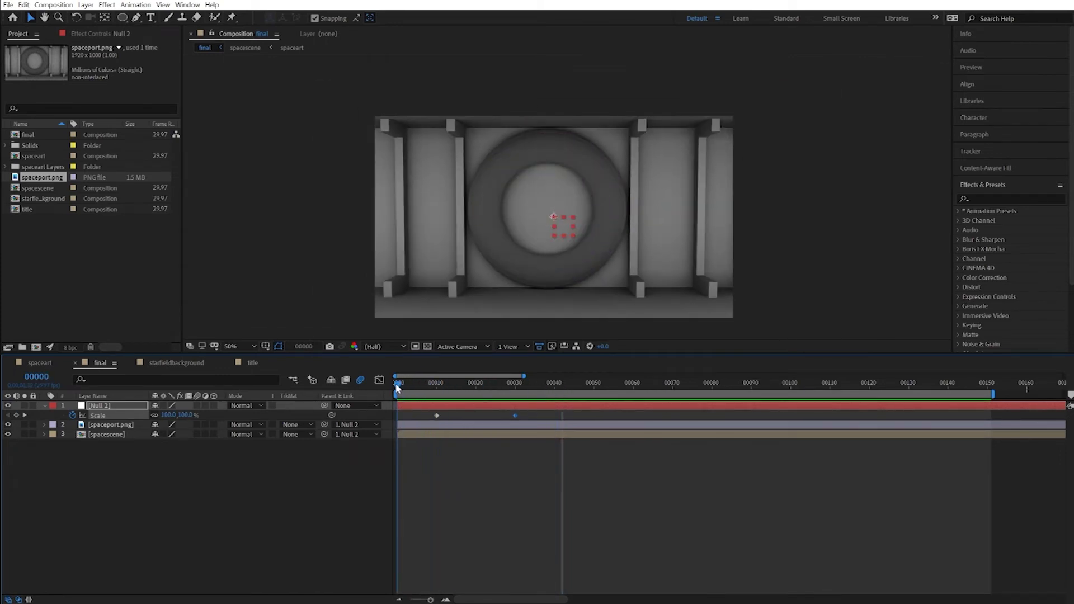
left_click(437, 415)
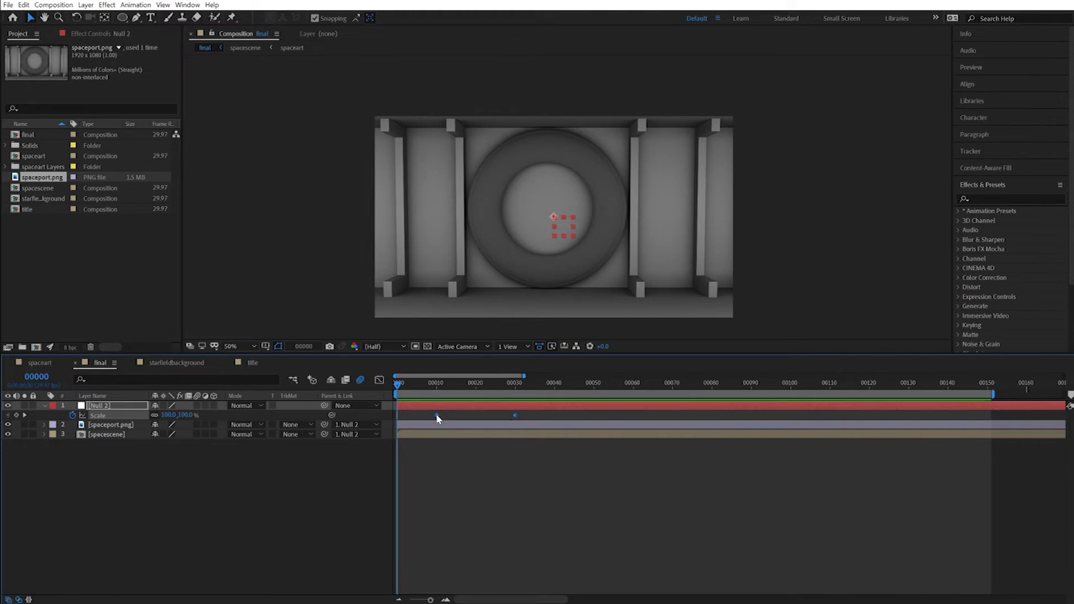
left_click_drag(436, 416, 413, 414)
key("space")
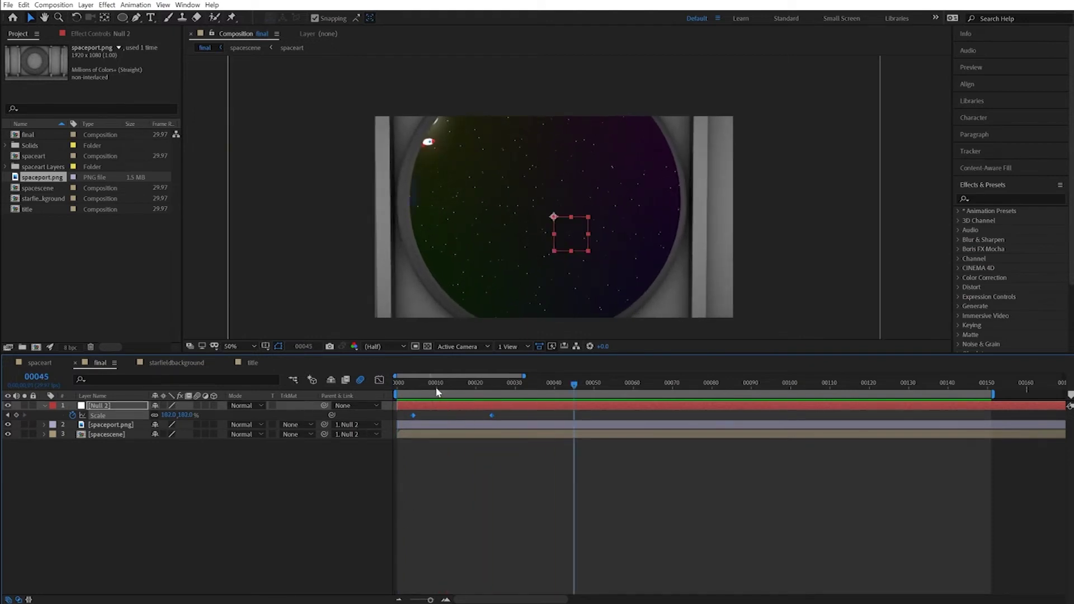
left_click_drag(397, 385, 404, 411)
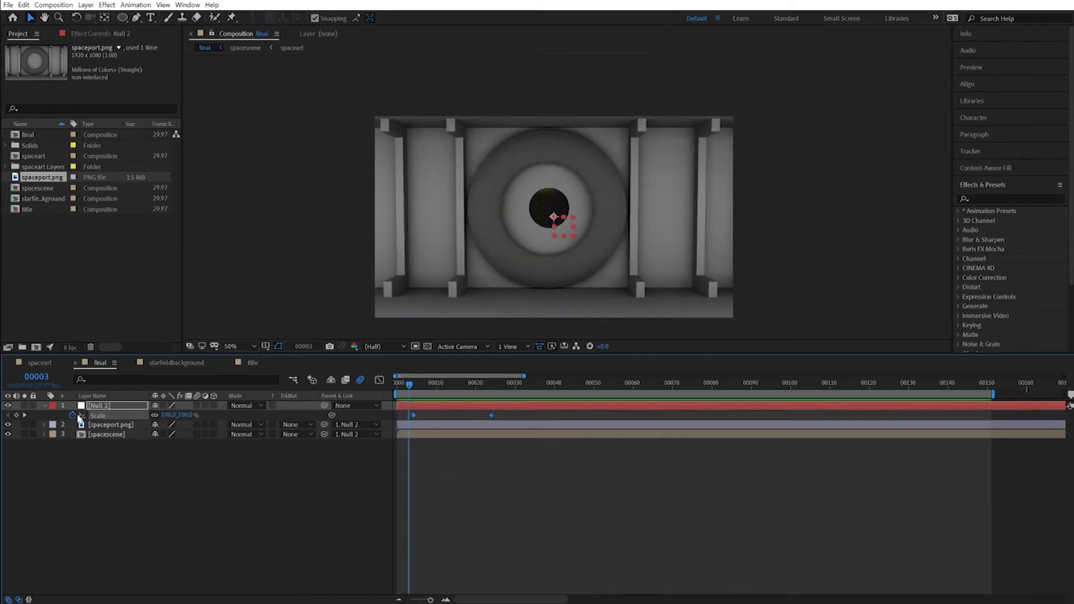
left_click(24, 415)
Set a Null 2 Position keyframe at 960,540 on frame 4.
left_click(417, 405)
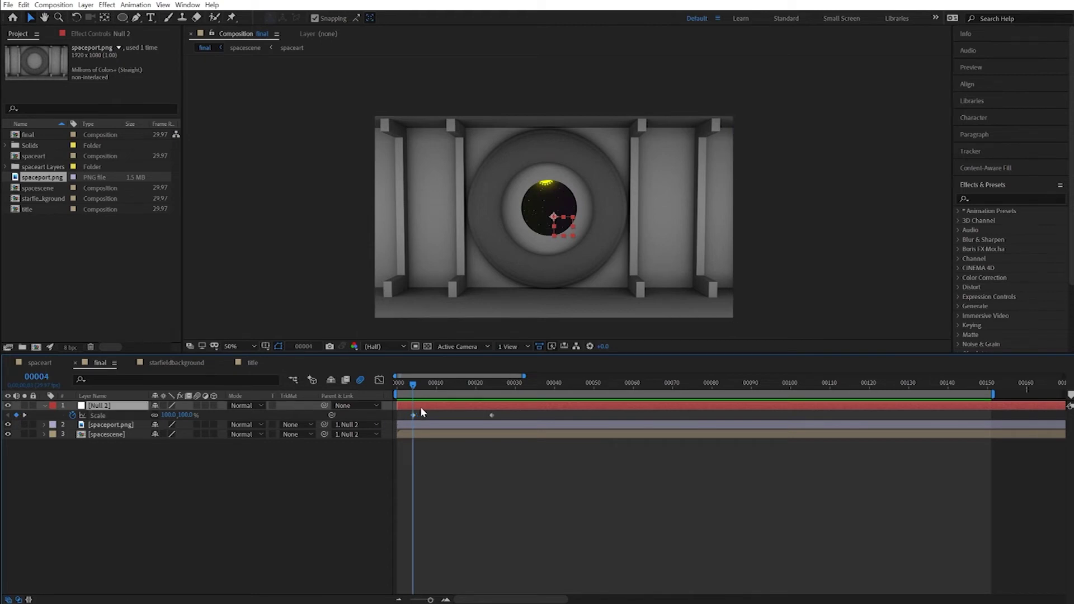
key("p")
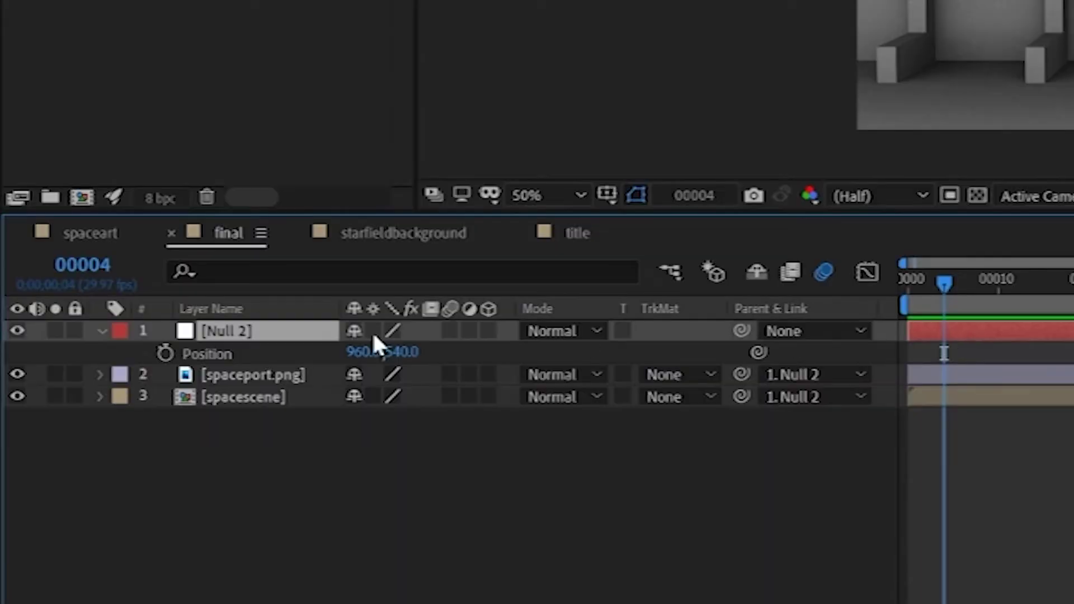
left_click(165, 354)
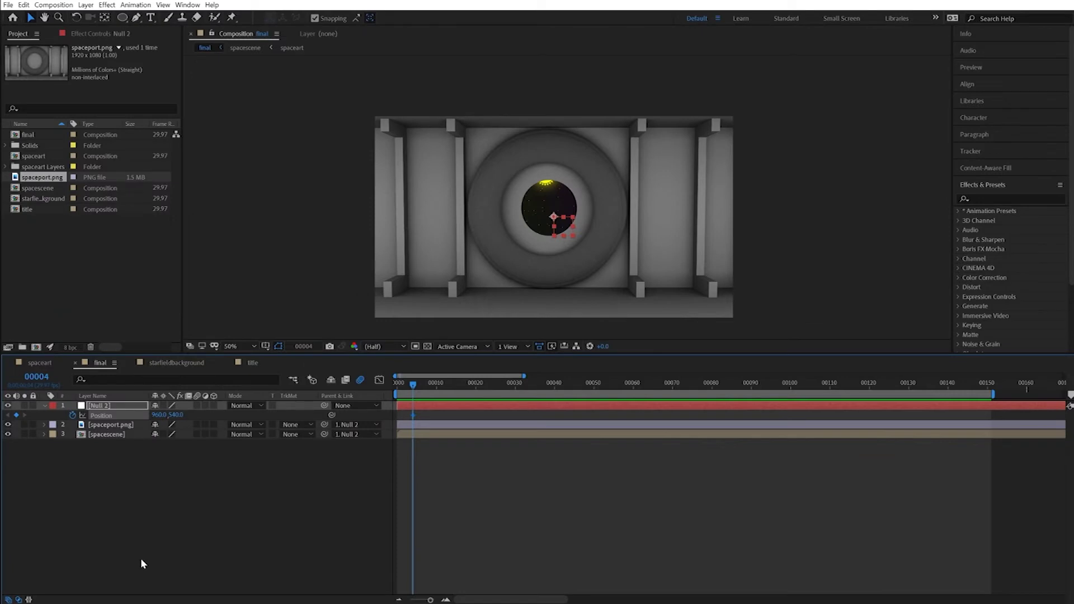
left_click(111, 405)
key("p")
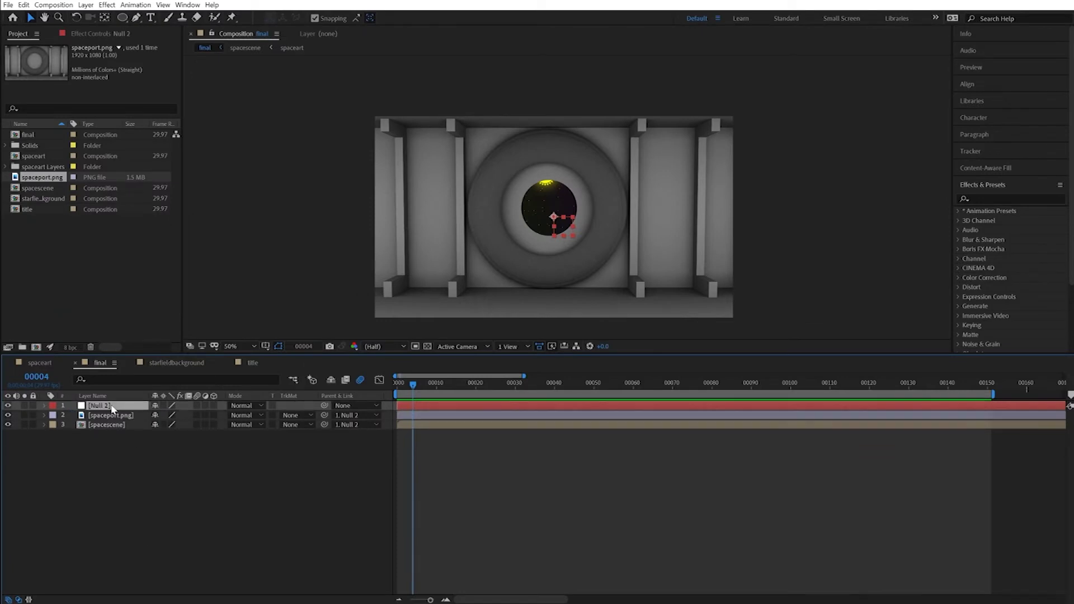
key("u")
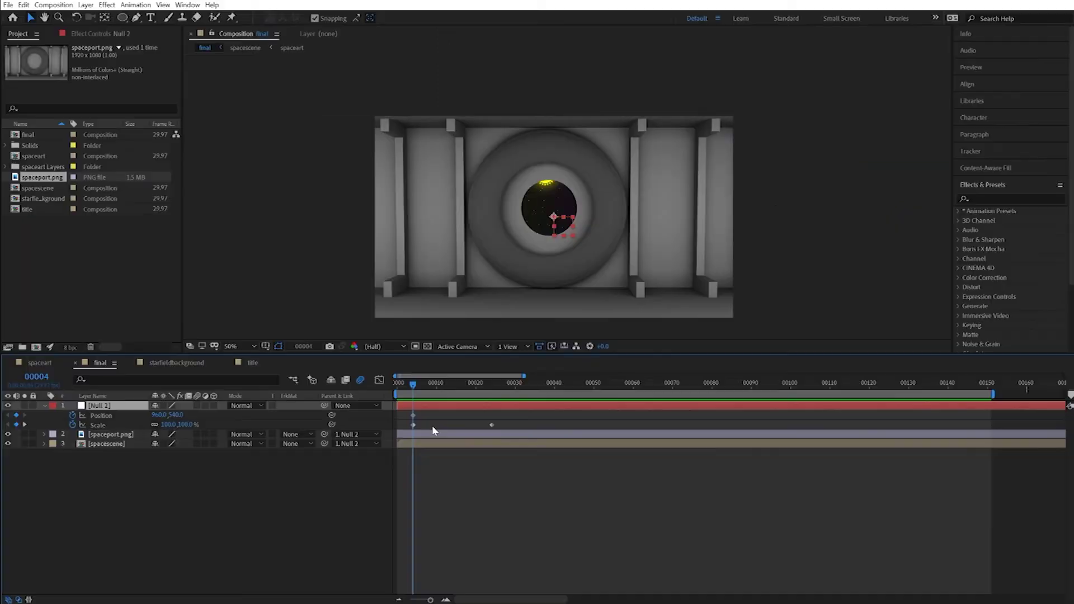
At frame 24 nudge Null 2's Position to 1020,632, then preview the zoom and pan.
left_click(24, 423)
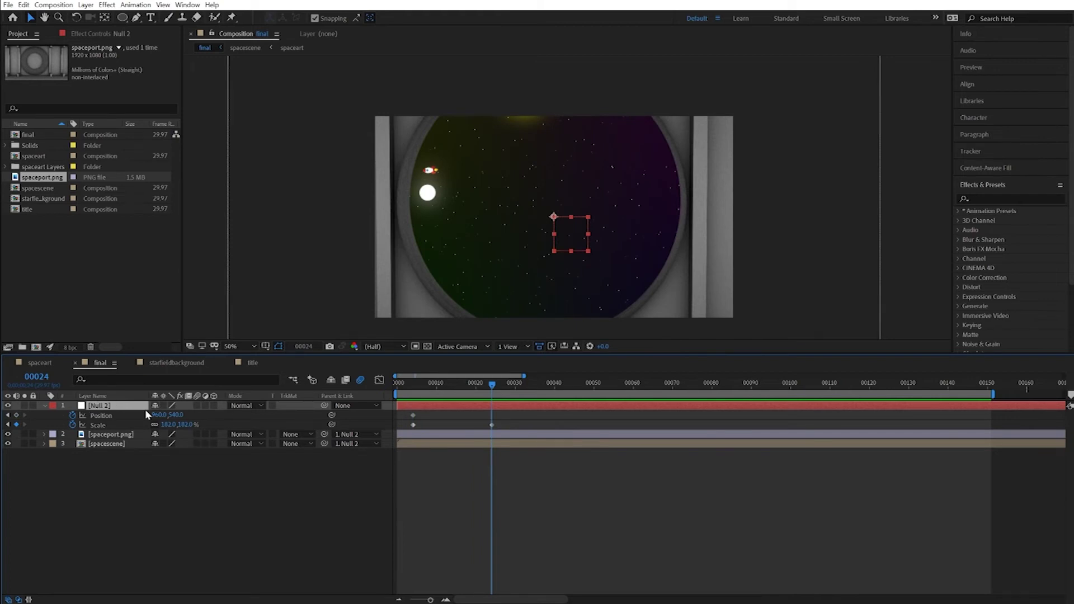
key("shift+Down")
key("Down")
key("Down")
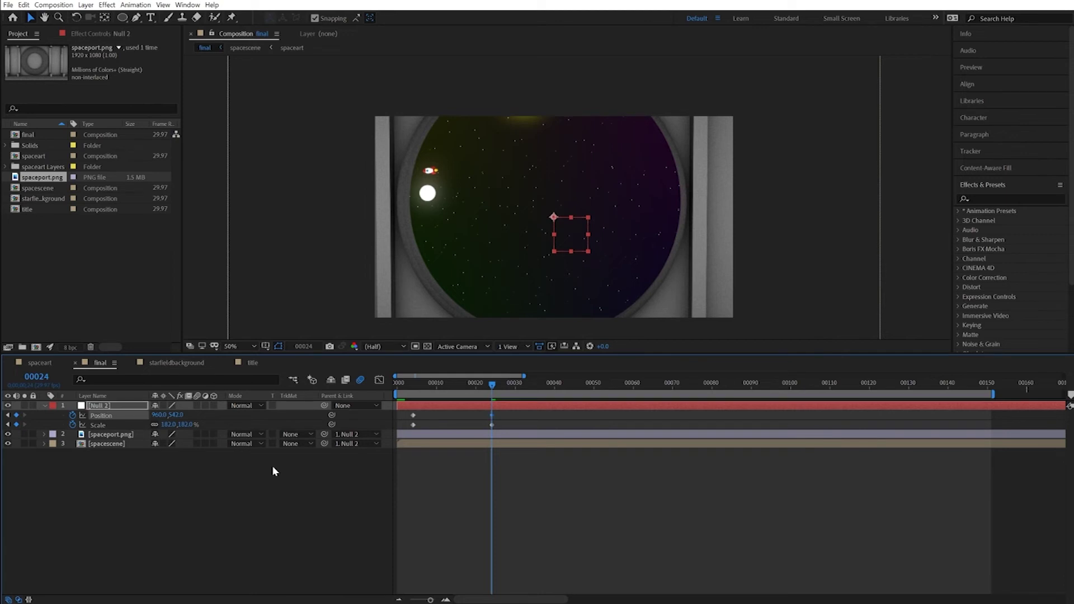
key("shift+Down")
key("shift+Down")
key("shift+Down")
key("shift+Down")
key("shift+Down")
key("shift+Down")
key("shift+Down")
key("shift+Down")
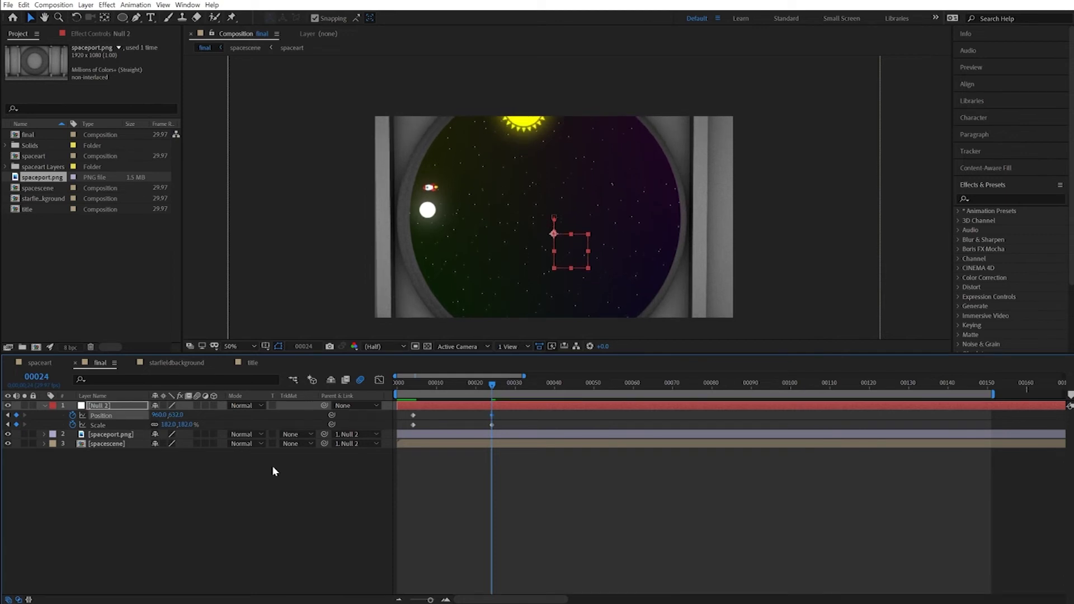
key("shift+Right")
key("shift+Right")
key("shift+Right")
key("shift+Right")
key("shift+Right")
key("shift+Right")
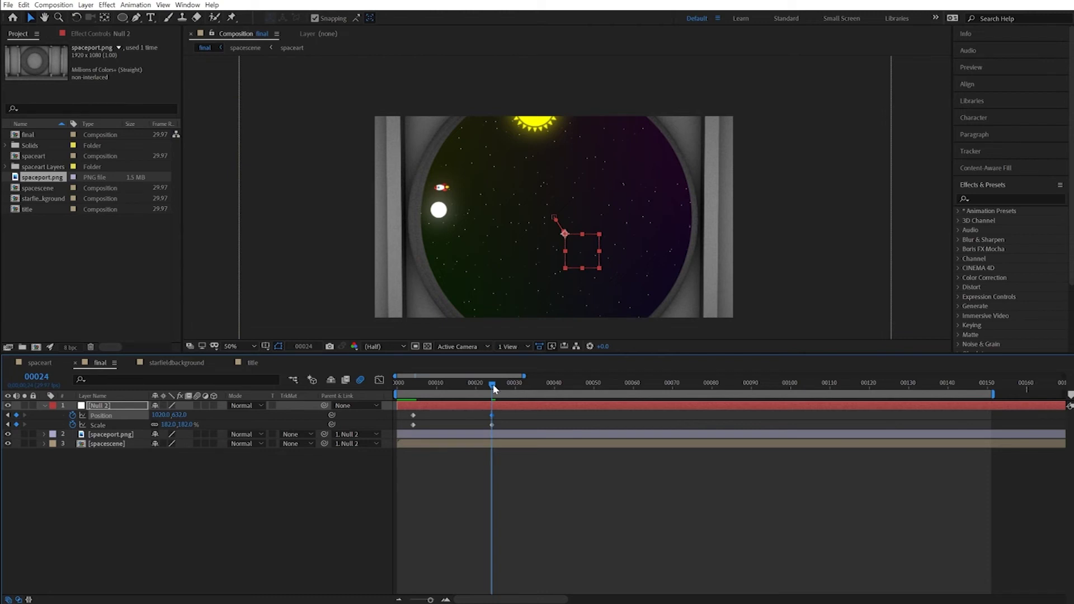
left_click_drag(494, 389, 385, 394)
key("space")
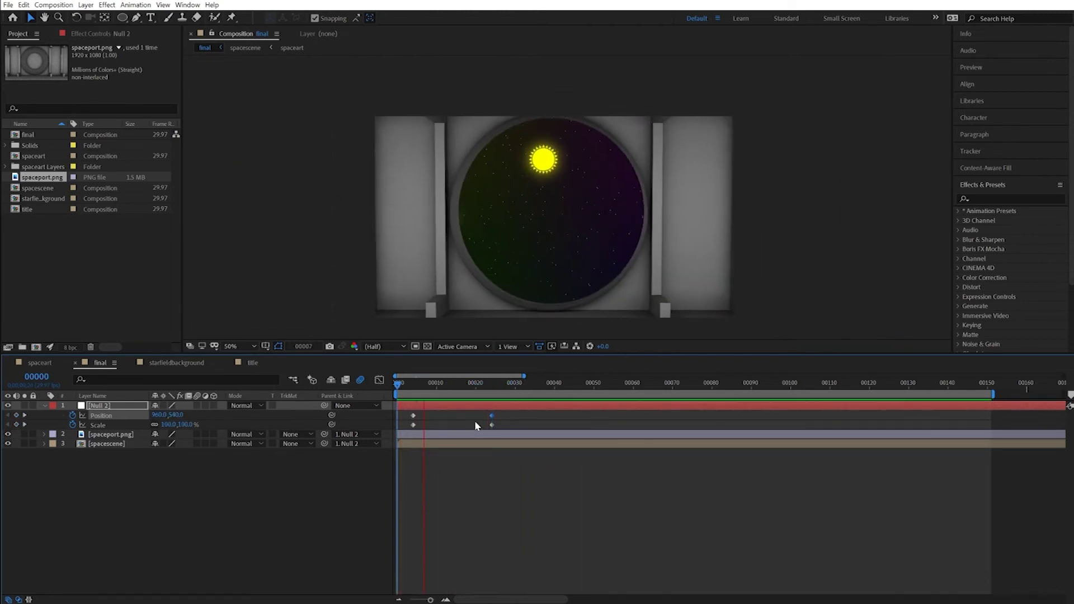
Apply Easy Ease In to Null 2's Scale keyframe at frame 24 and preview.
left_click(492, 389)
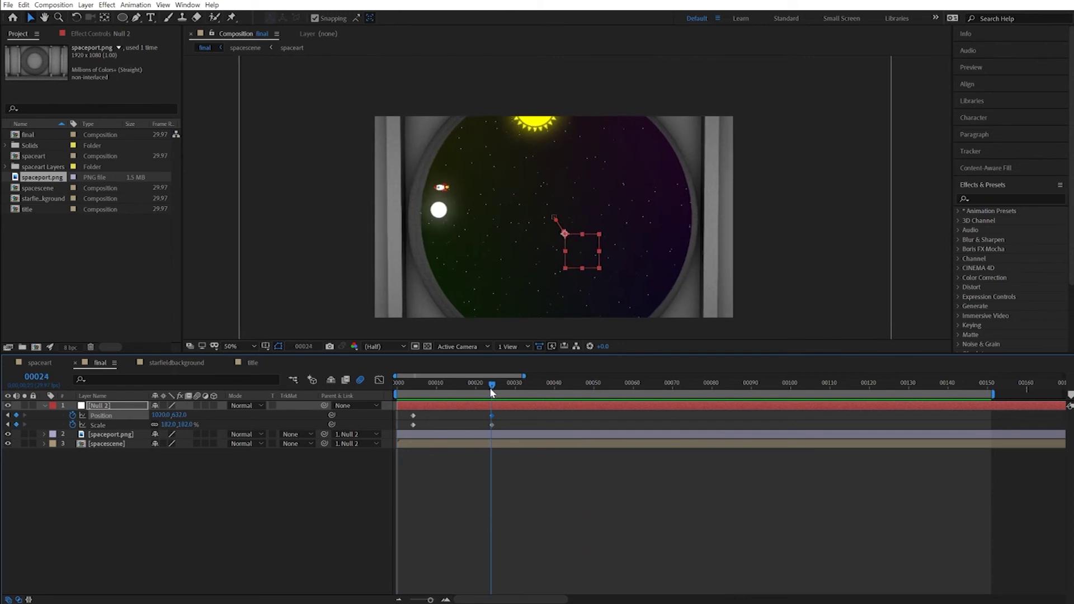
left_click(492, 425)
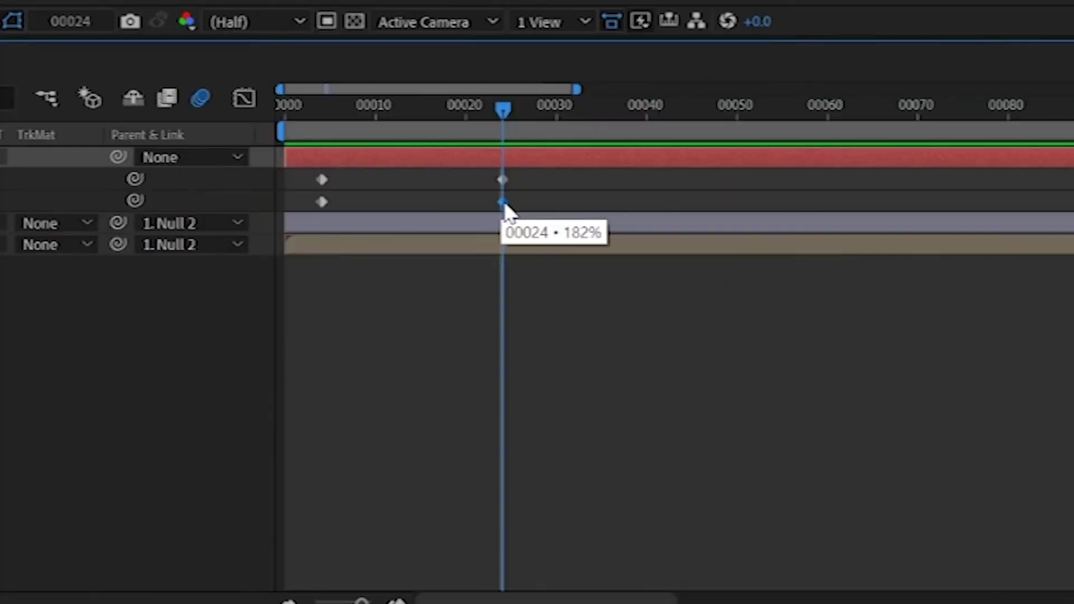
right_click(503, 203)
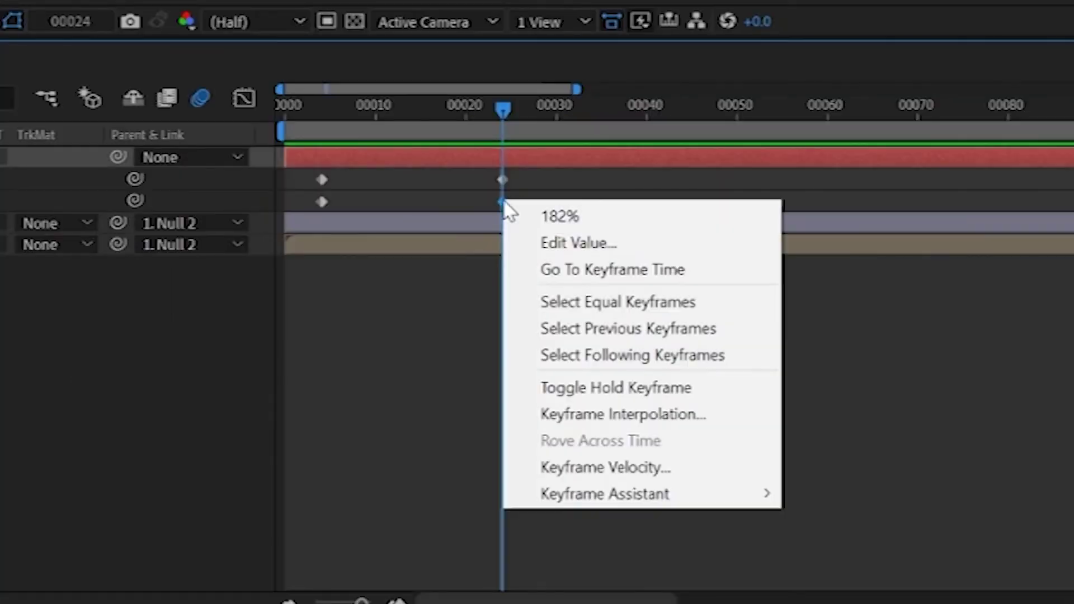
mouse_move(616, 499)
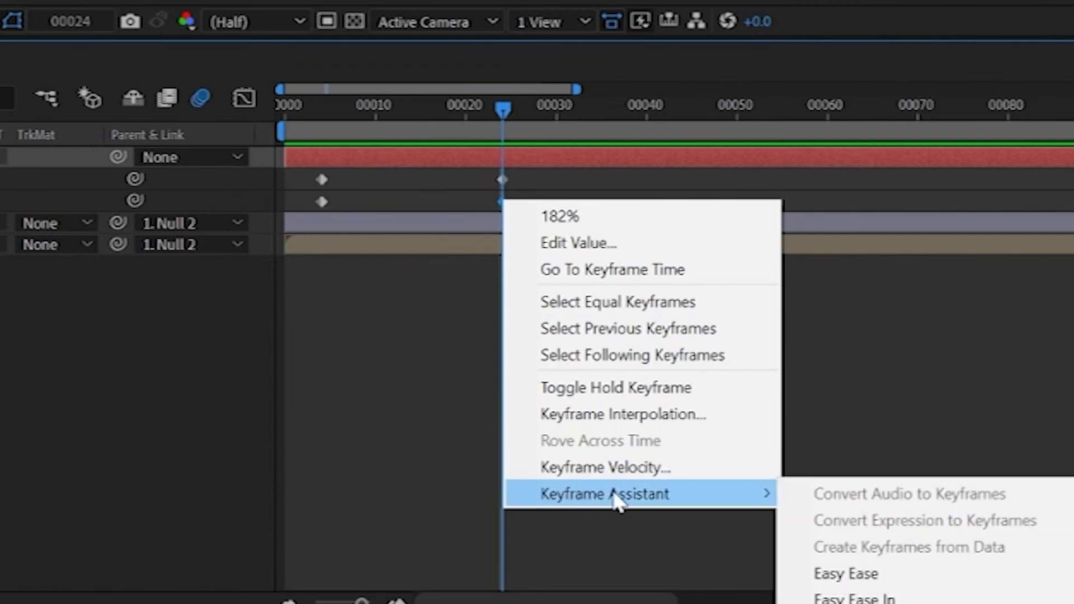
left_click(827, 598)
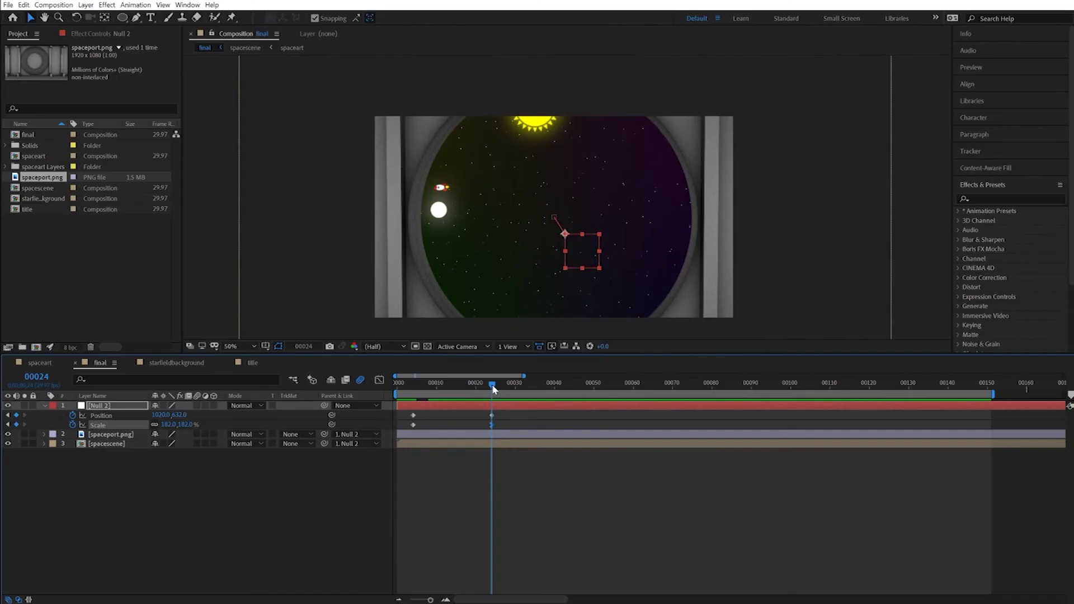
left_click_drag(492, 386, 385, 395)
key("space")
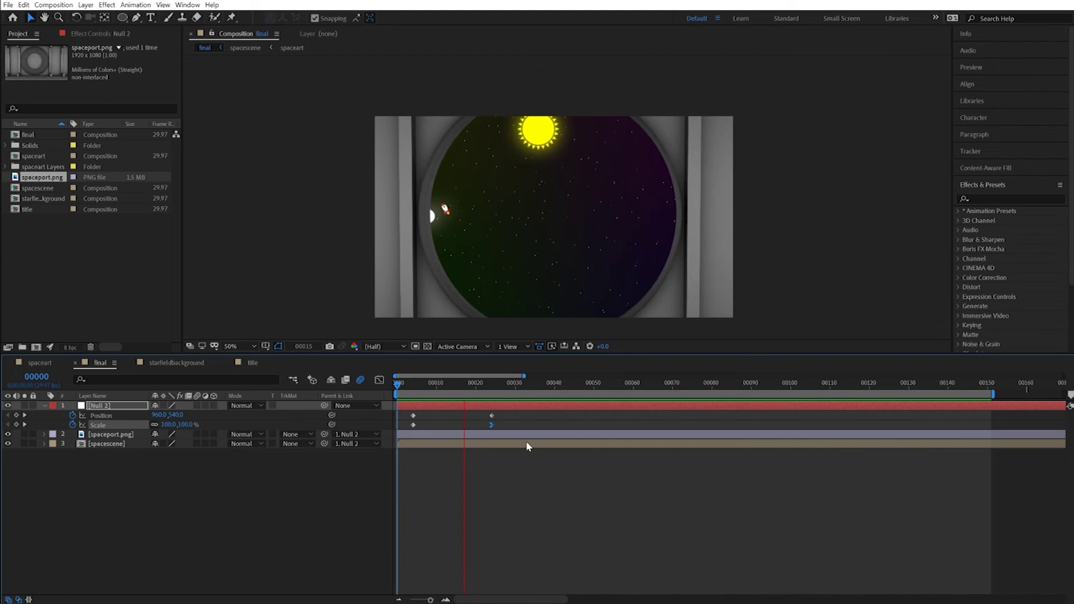
key("space")
Apply Easy Ease In to spaceport.png's final Mask Expansion keyframe and preview from the start.
left_click(112, 475)
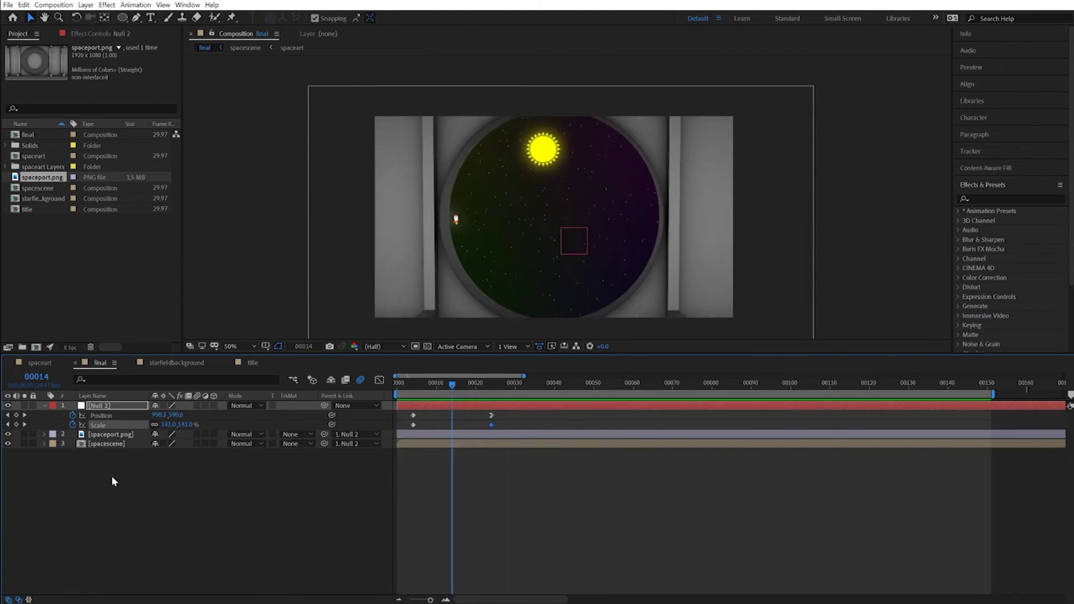
left_click(106, 434)
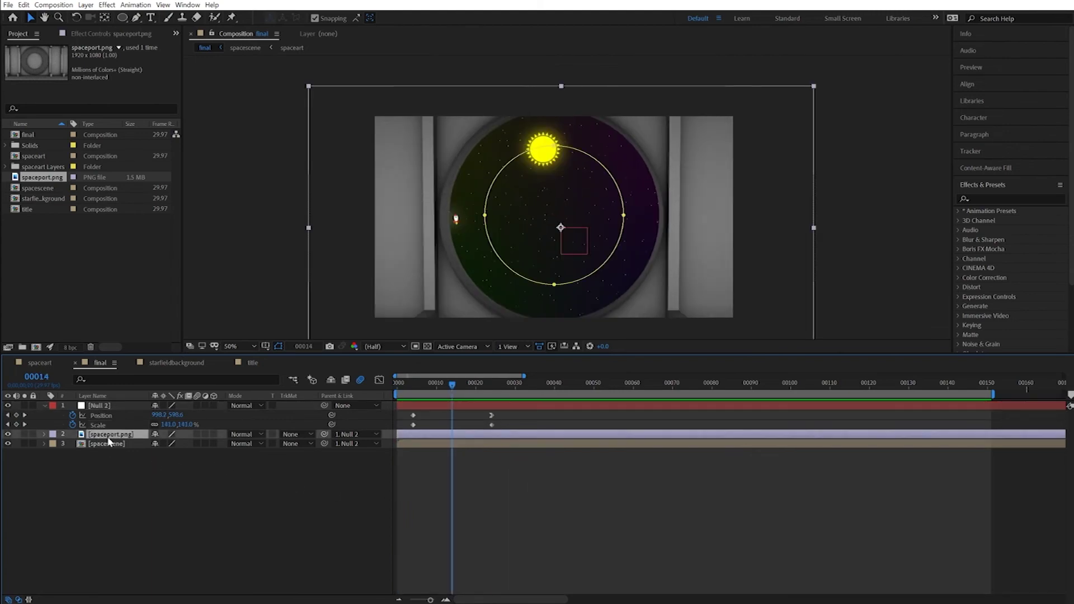
key("u")
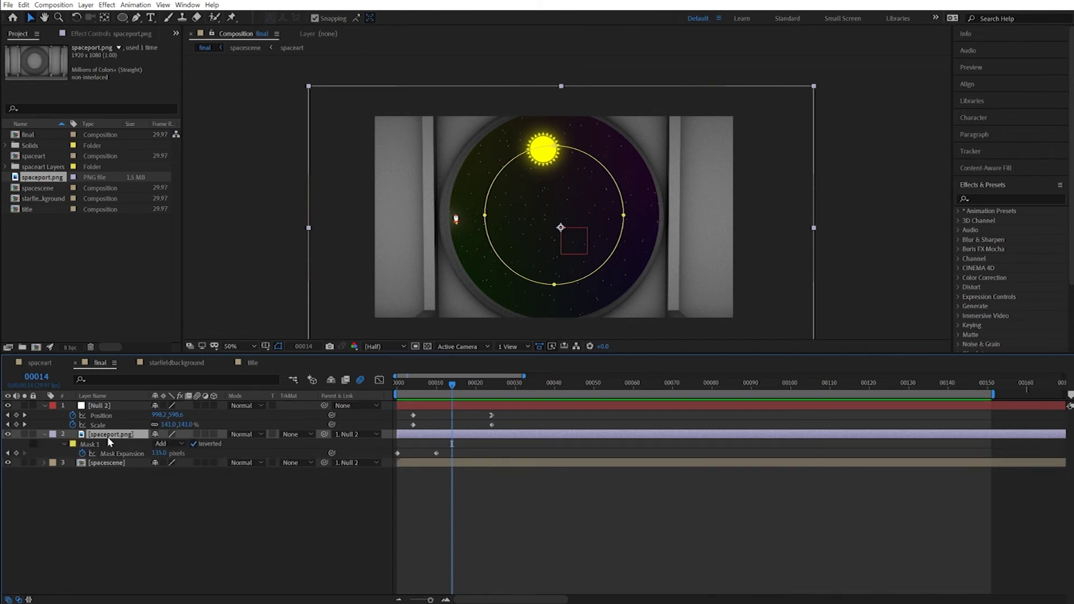
left_click(436, 452)
right_click(436, 452)
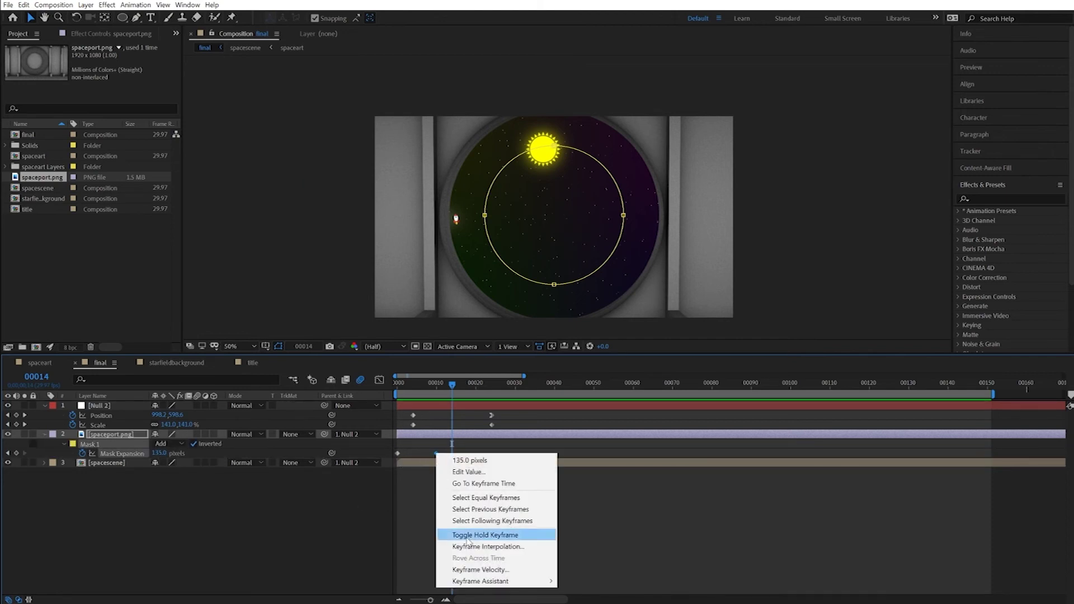
mouse_move(474, 582)
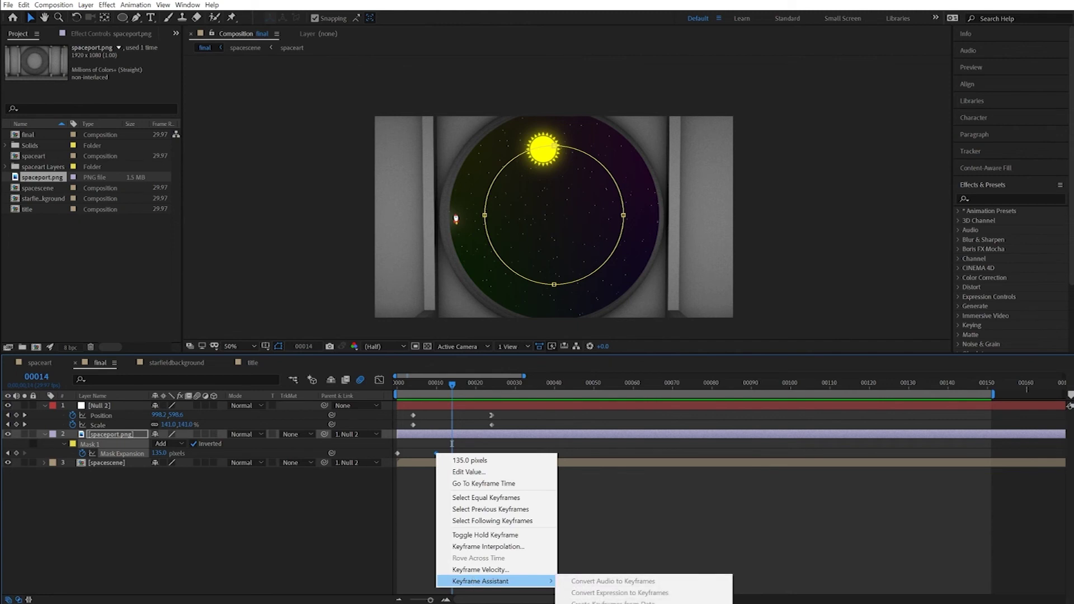
left_click(451, 420)
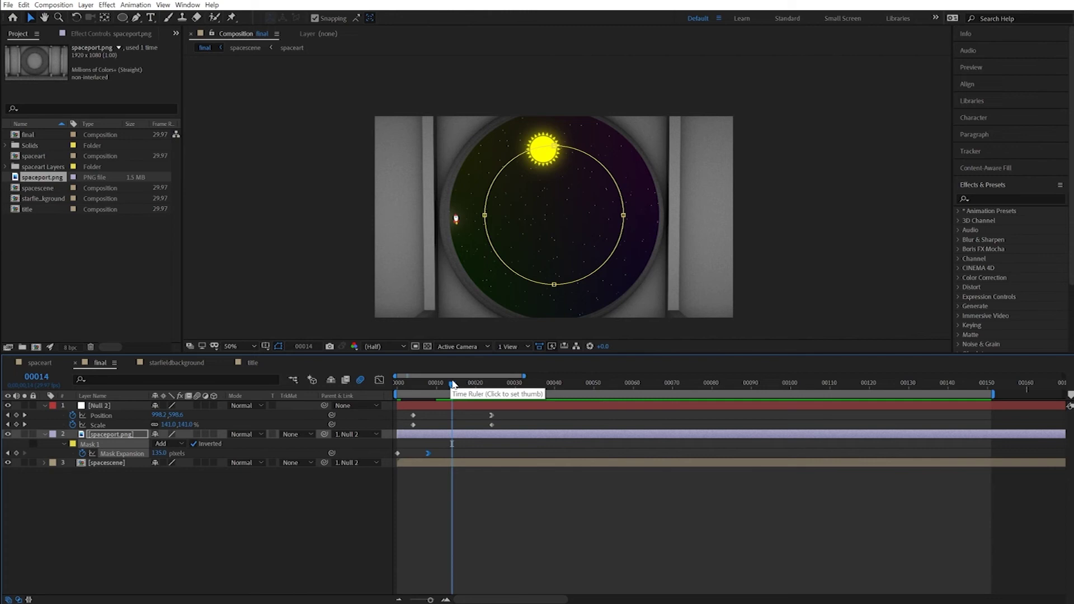
left_click_drag(452, 383, 385, 387)
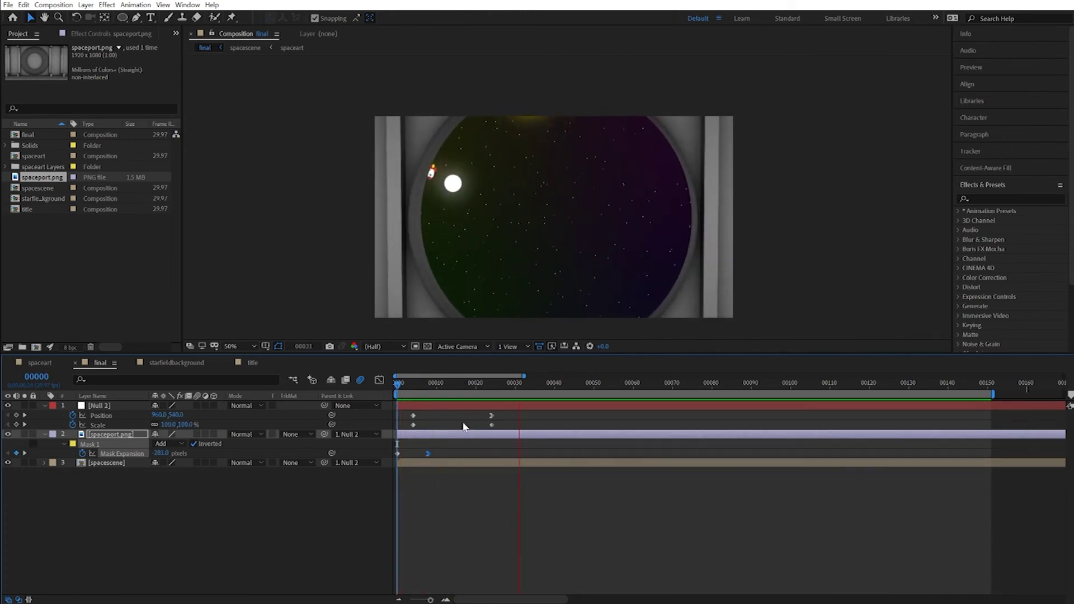
key("space")
key("space")
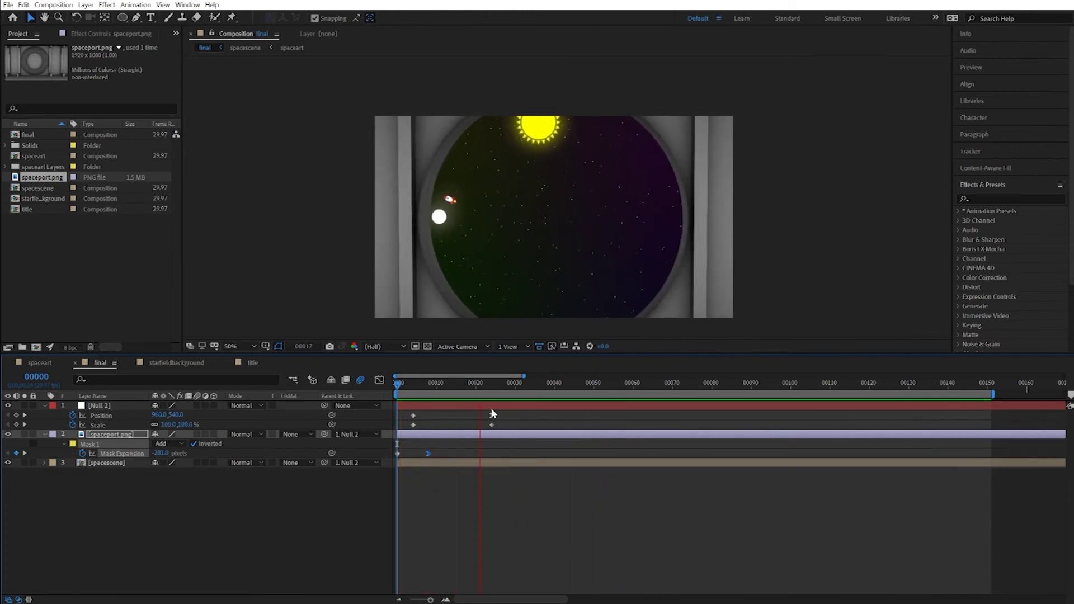
key("space")
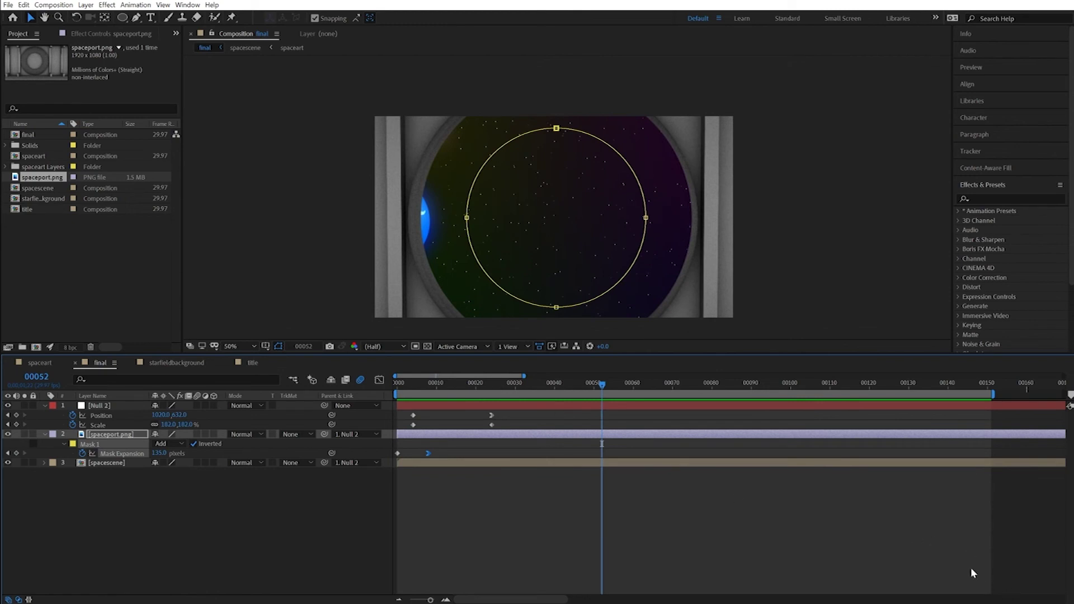
left_click_drag(599, 385, 371, 387)
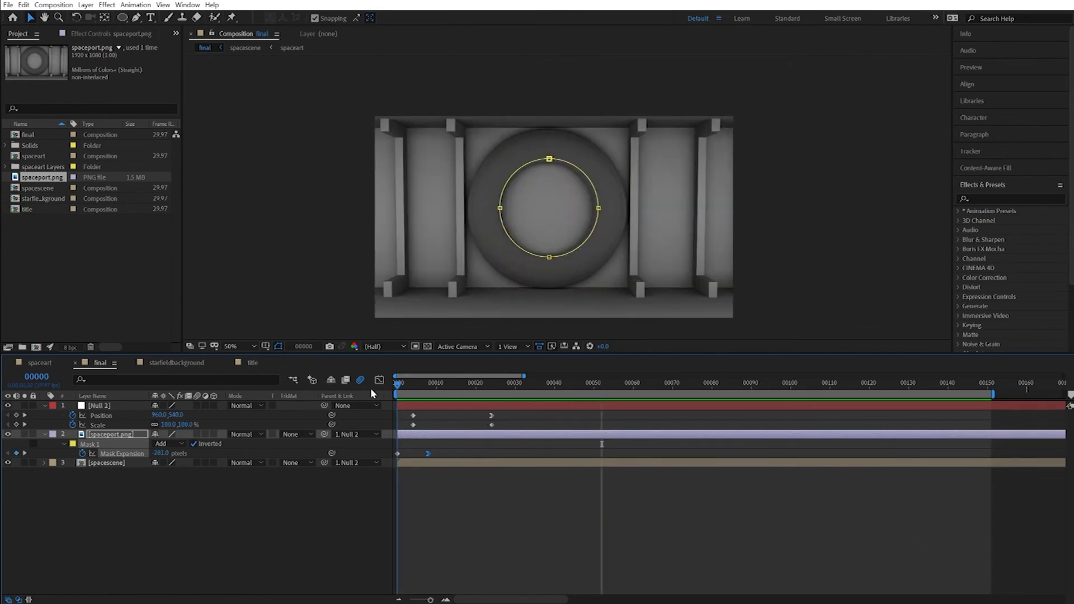
key("space")
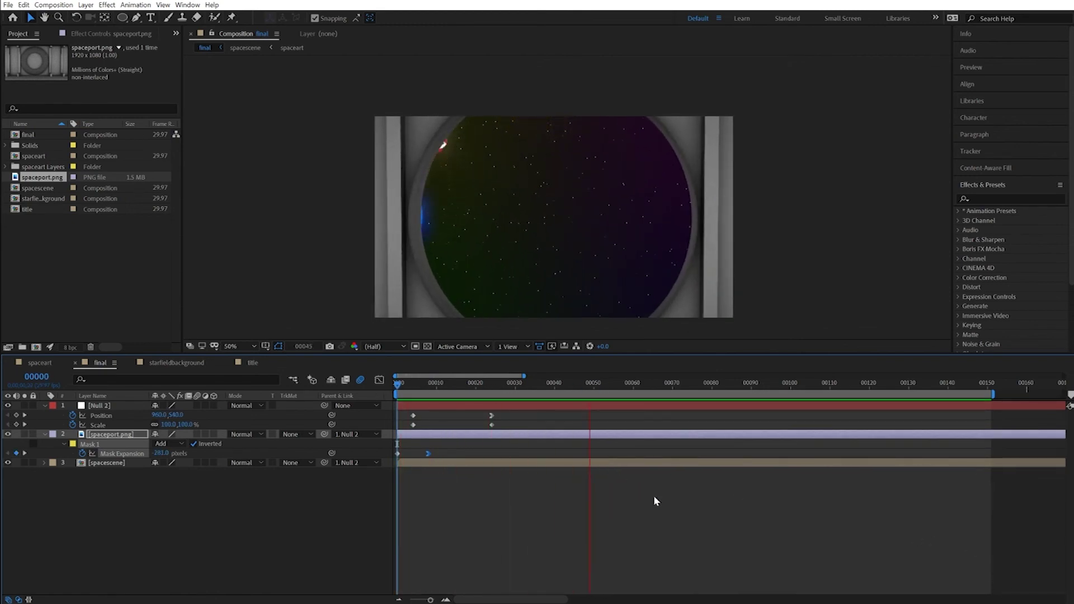
Stop the preview and delete the circle mask from the spaceport image.
key("space")
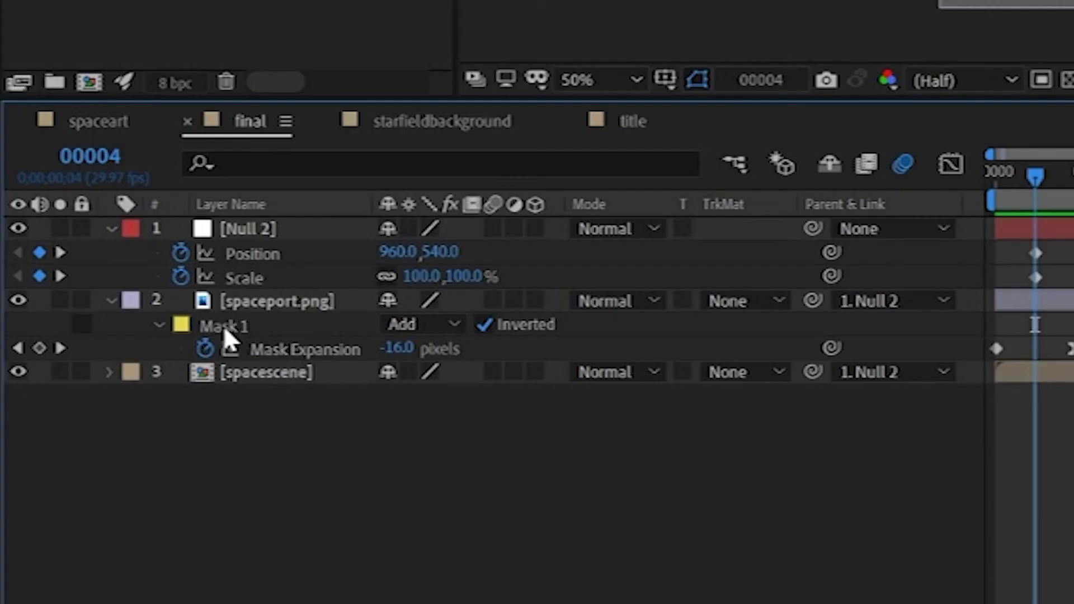
left_click(223, 326)
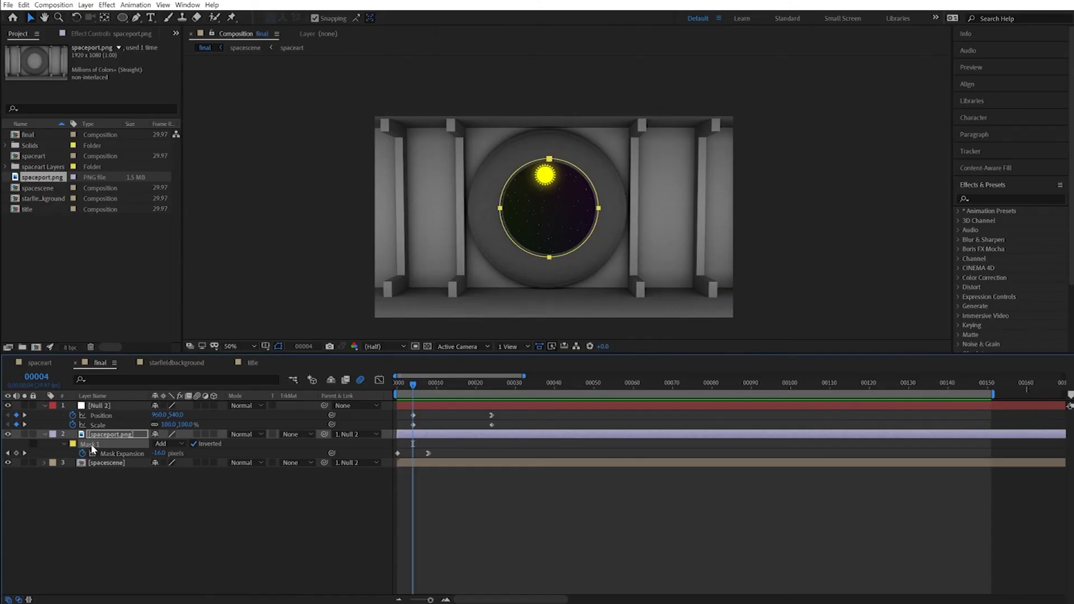
key("Delete")
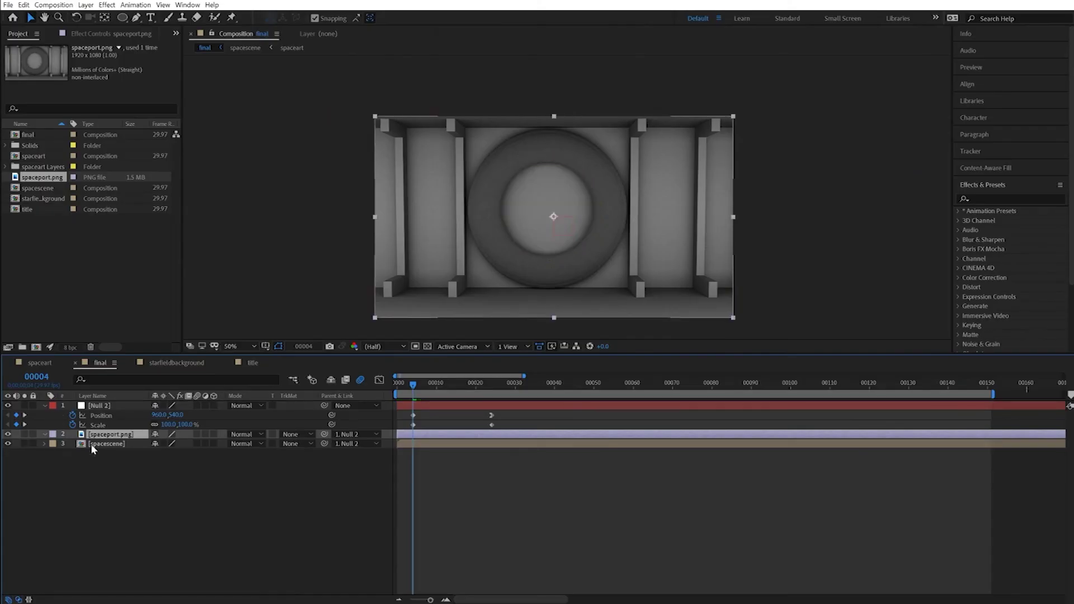
Draw an inverted star mask over the porthole with the Star Tool.
left_click(127, 23)
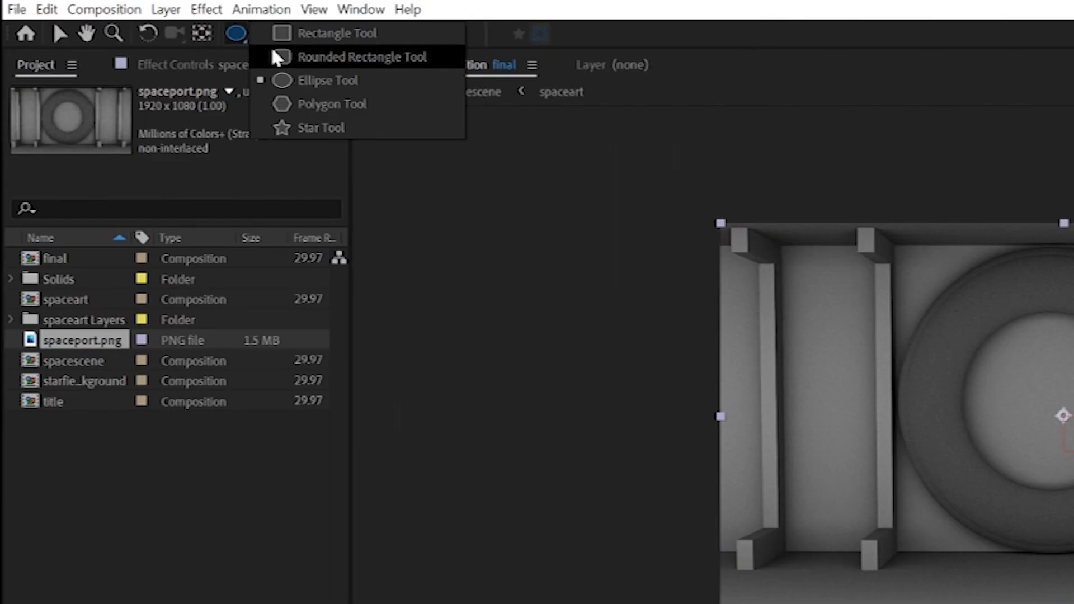
left_click(149, 22)
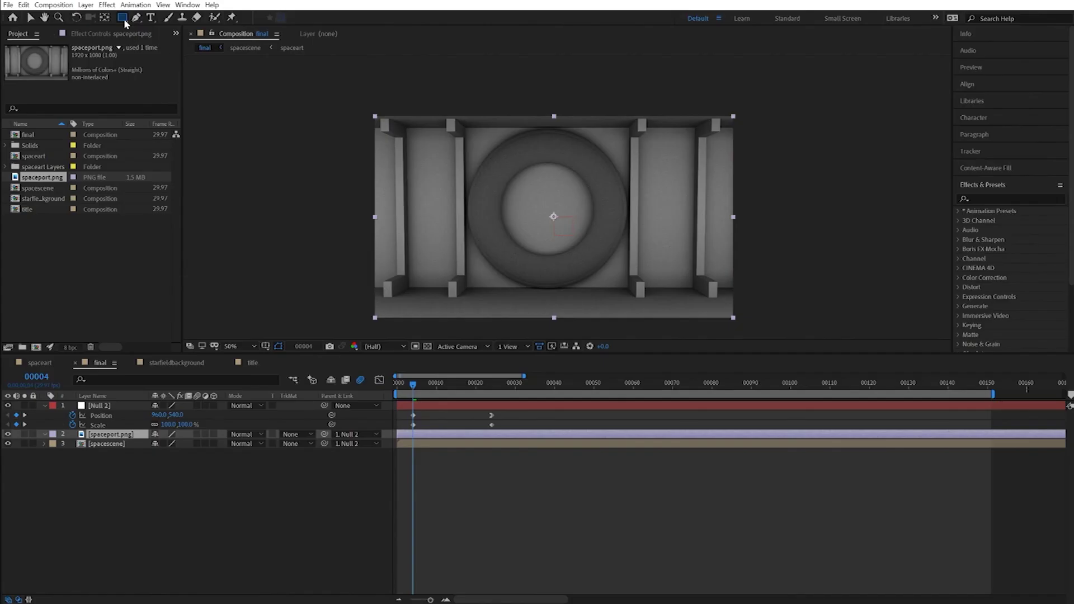
left_click(236, 34)
left_click(157, 67)
left_click_drag(536, 199, 556, 228)
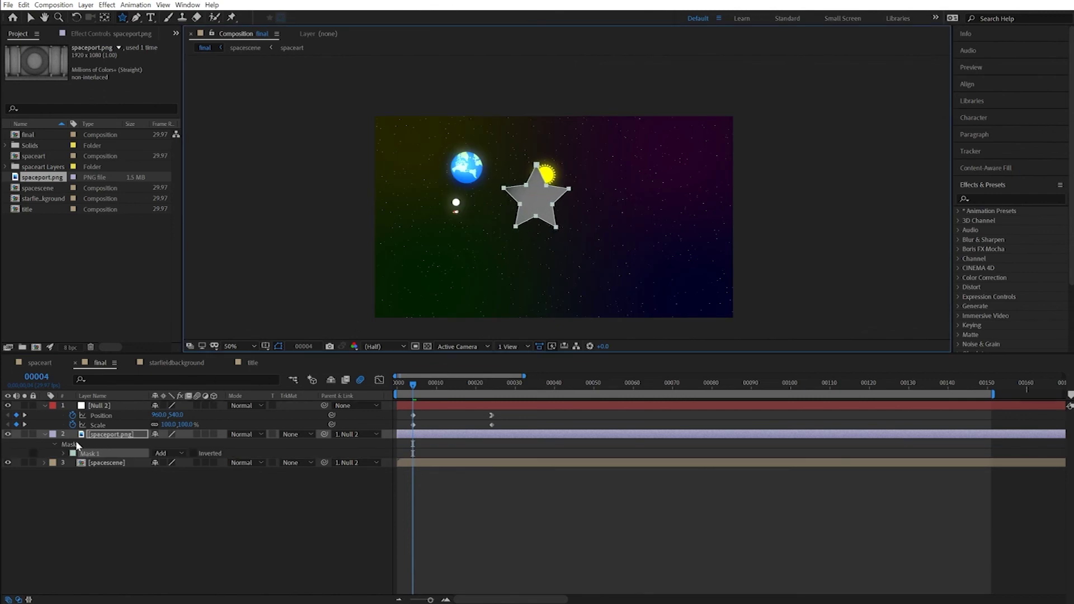
left_click(193, 453)
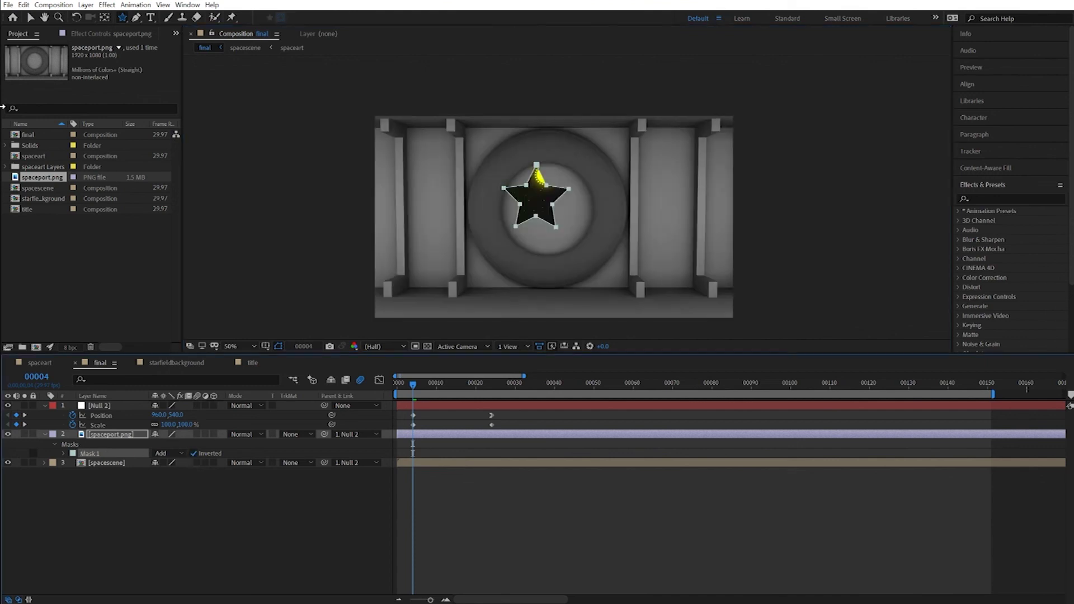
Nudge the star mask right and down to centre it in the porthole.
left_click(31, 17)
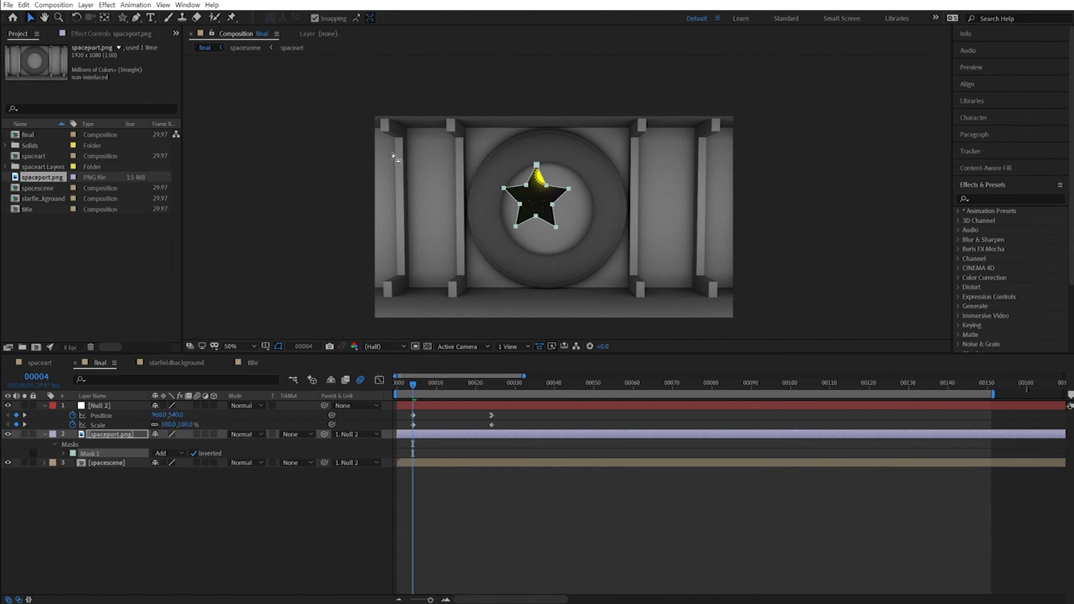
key("shift+Right")
key("shift+Right")
key("shift+Right")
key("shift+Right")
key("shift+Down")
key("shift+Down")
key("shift+Down")
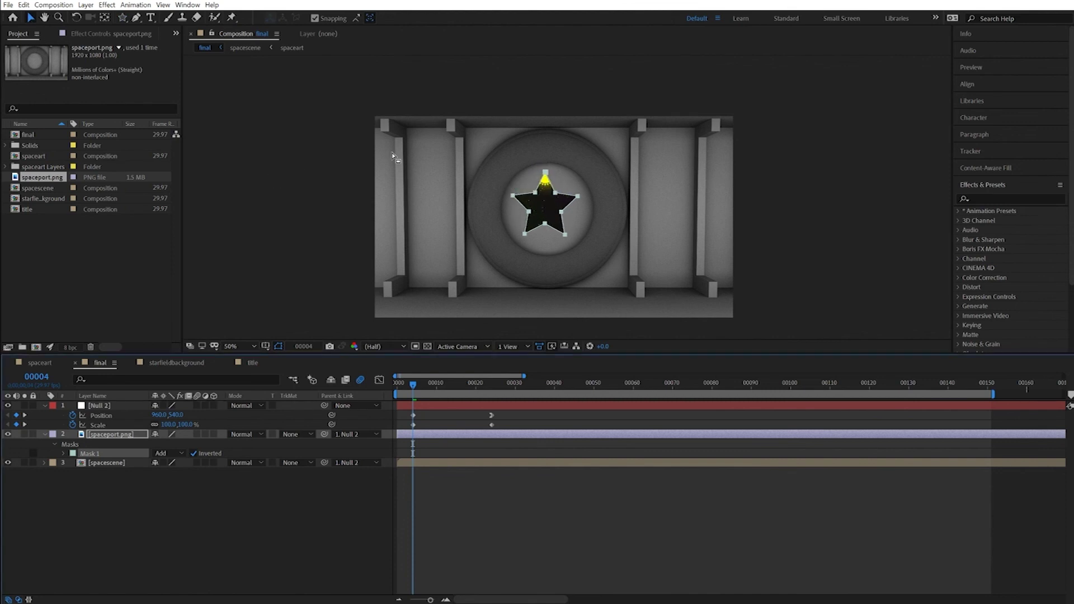
key("shift+Down")
key("shift+Down")
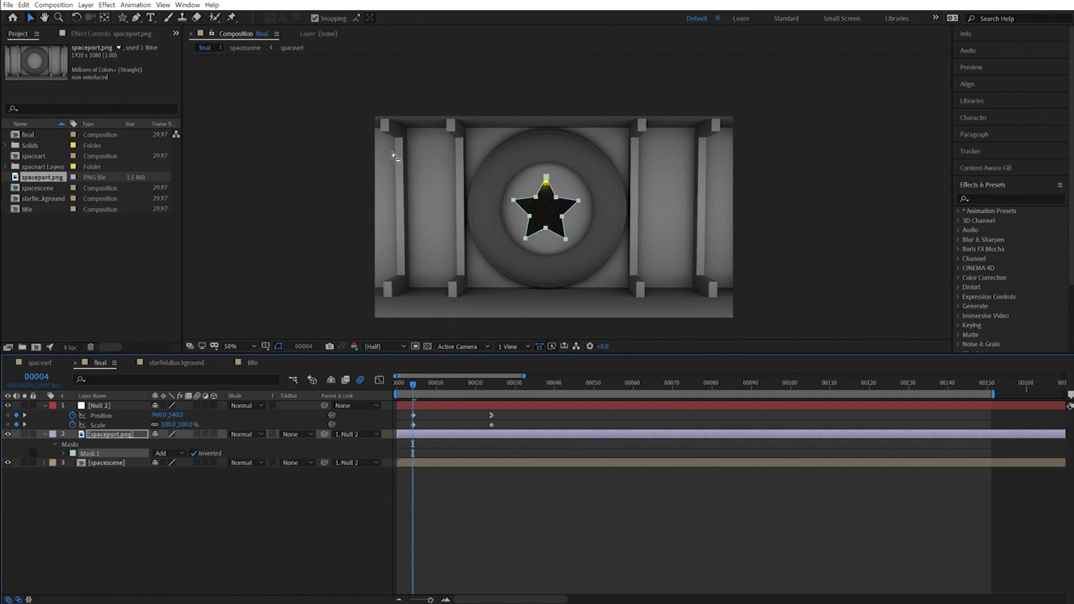
Keyframe the star's Mask Expansion from -91 pixels at frame 0 to 56 at frame 10.
left_click_drag(413, 385, 381, 389)
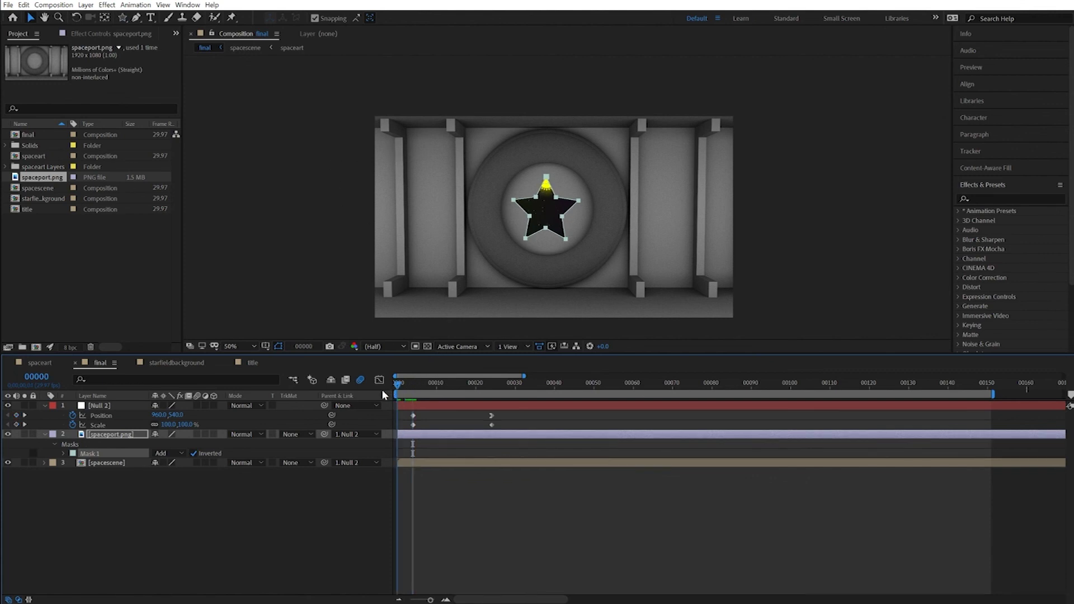
left_click(63, 453)
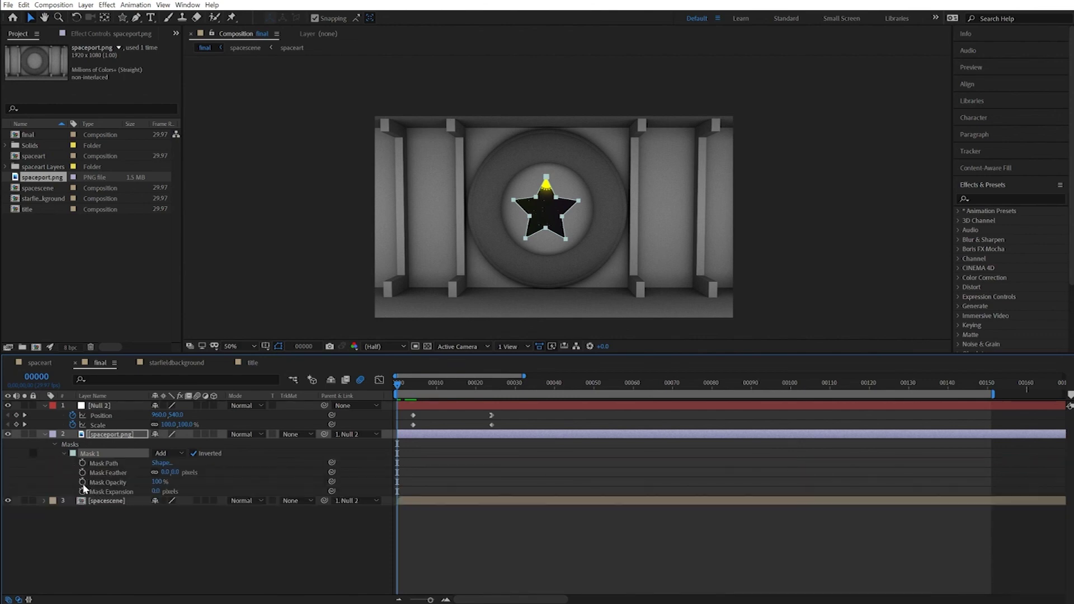
left_click(82, 491)
left_click_drag(155, 491, 109, 493)
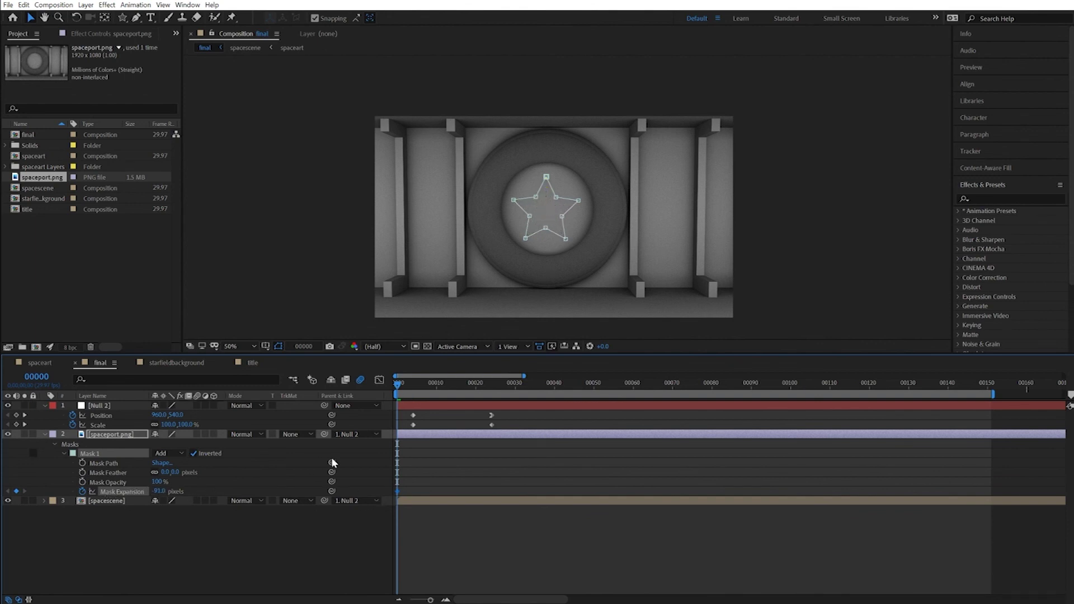
key("shift+Page_Down")
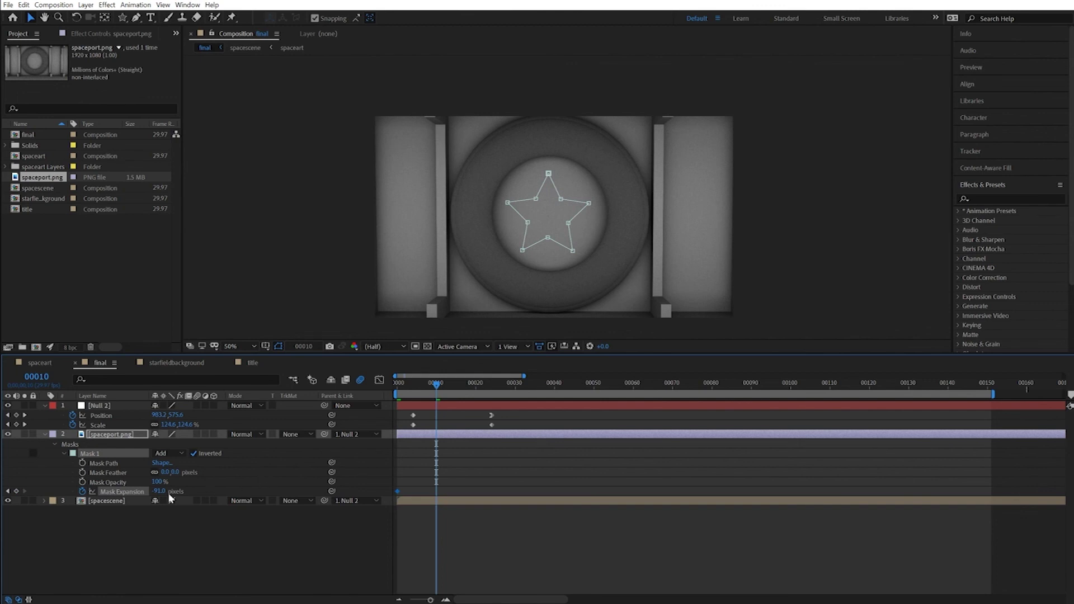
left_click_drag(159, 491, 246, 499)
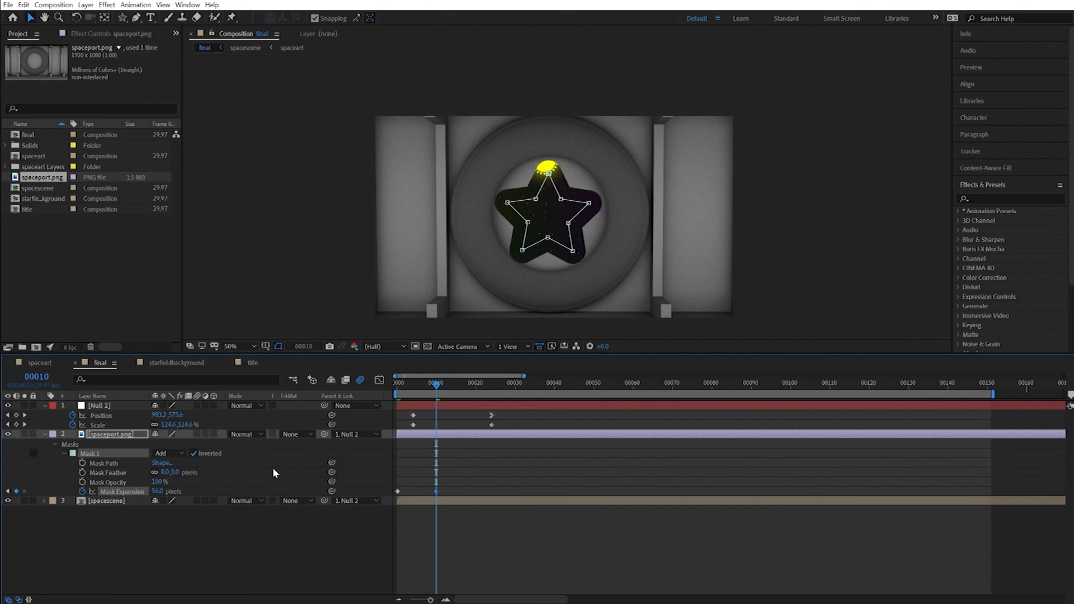